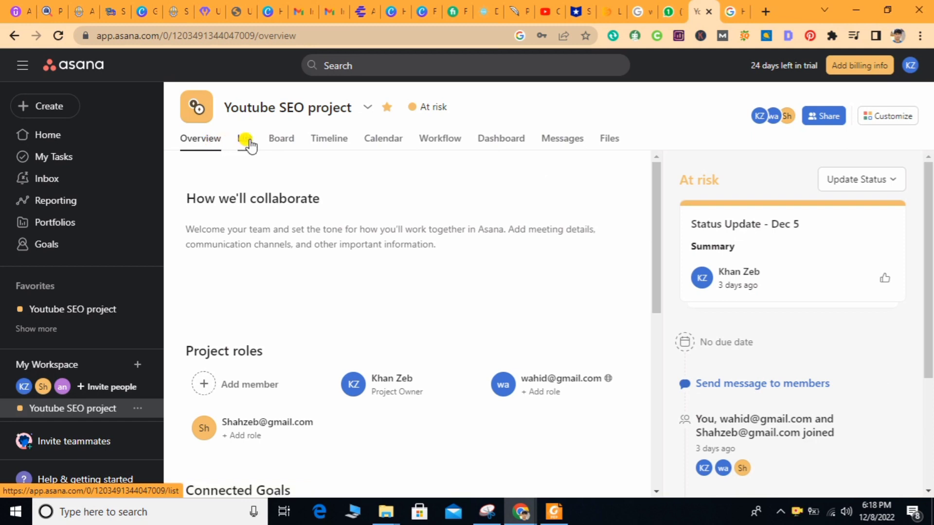
- Switch the Youtube SEO project to Board view and rename the untitled section as "Kickoff meeting section"
{"action": "left_click", "coordinate": [280, 145]}
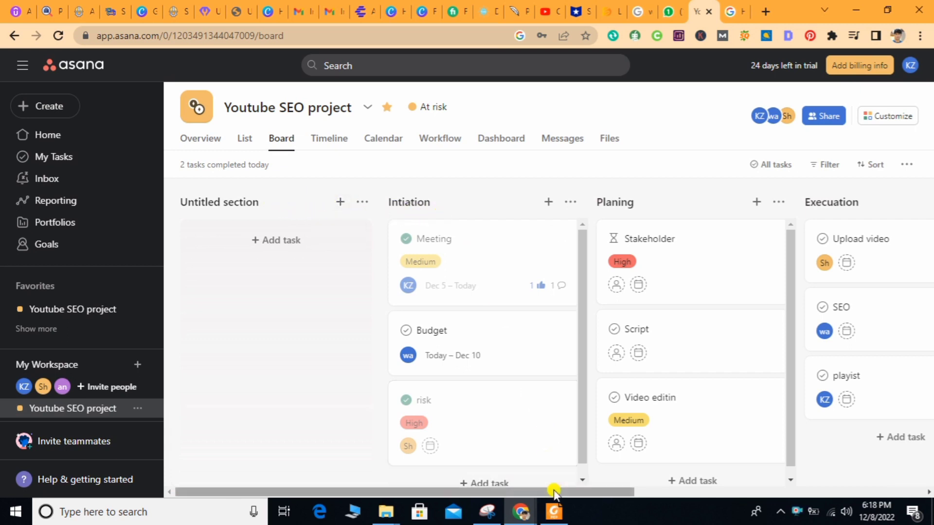
{"action": "left_click_drag", "start_coordinate": [554, 489], "coordinate": [550, 508]}
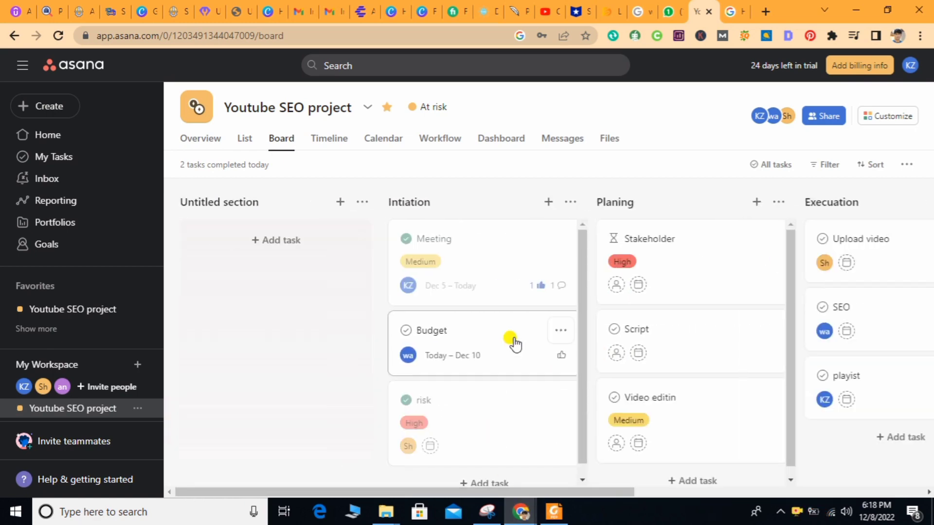
{"action": "left_click", "coordinate": [300, 203]}
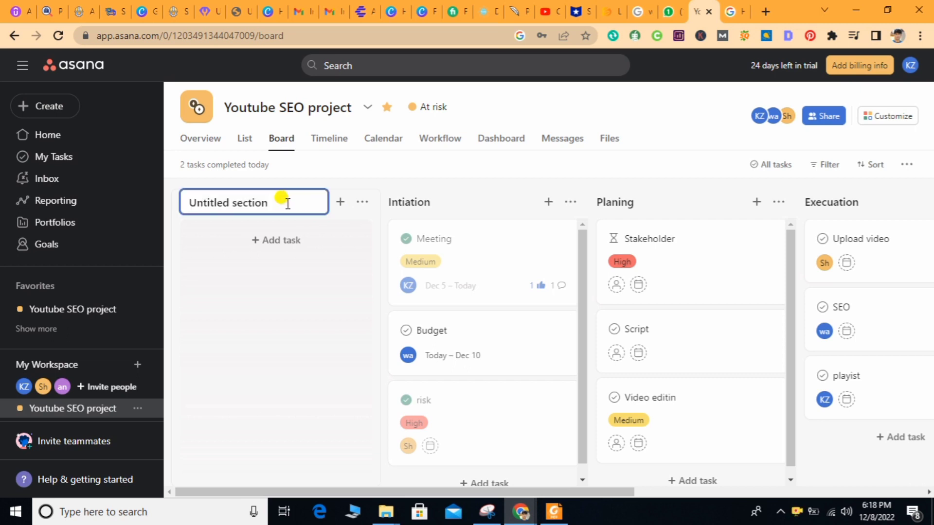
{"action": "left_click_drag", "start_coordinate": [287, 202], "coordinate": [180, 198]}
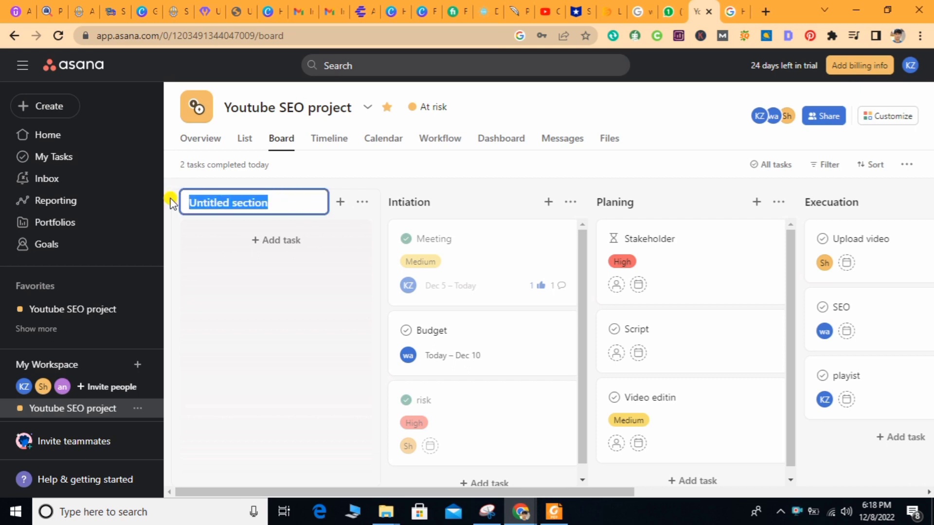
{"action": "type", "text": "Kickoff meeting"}
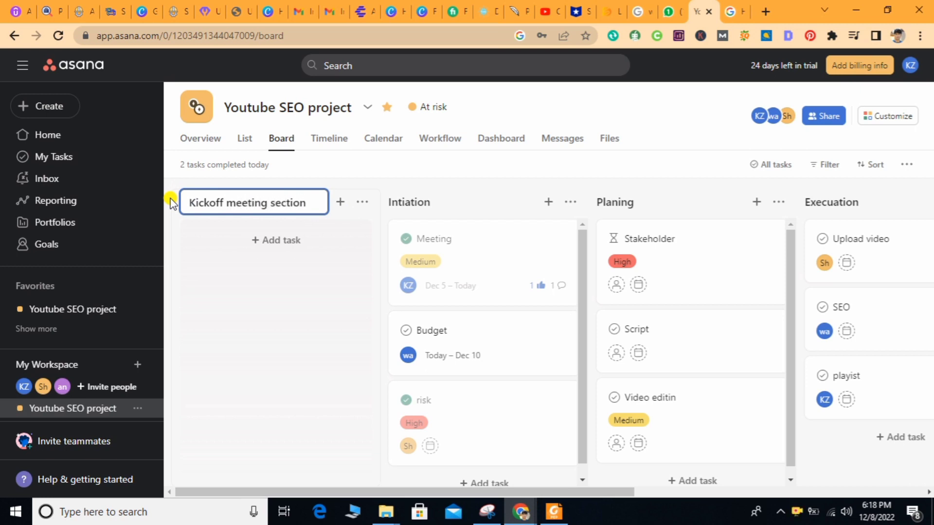
{"action": "key", "text": "Return"}
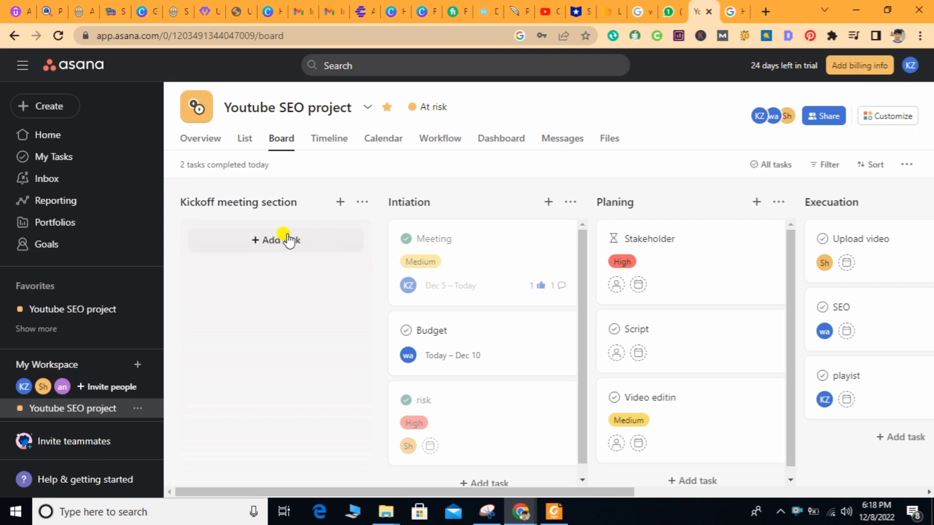
- Add a task named "29 hr meeting" to the Kickoff meeting section and assign it to the project member with initials wa
{"action": "left_click", "coordinate": [272, 241]}
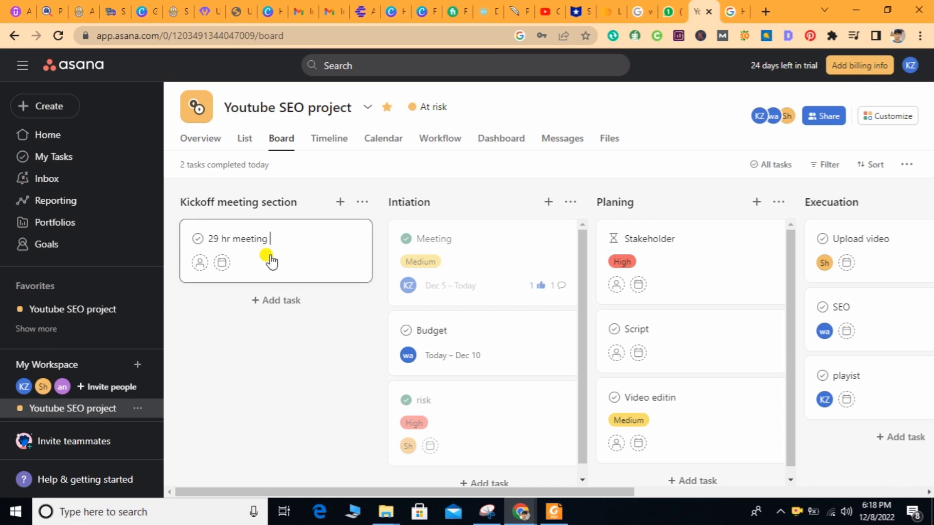
{"action": "key", "text": "Return"}
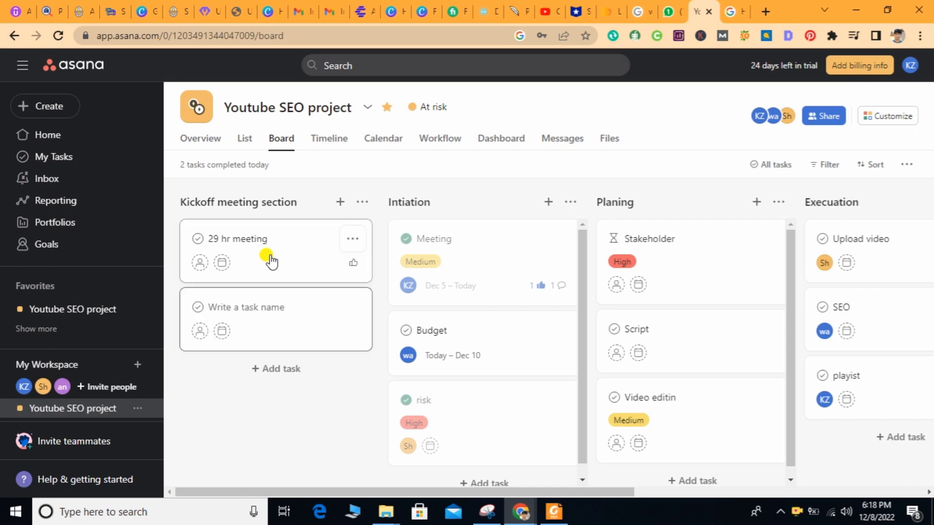
{"action": "left_click", "coordinate": [199, 263]}
{"action": "left_click", "coordinate": [242, 370]}
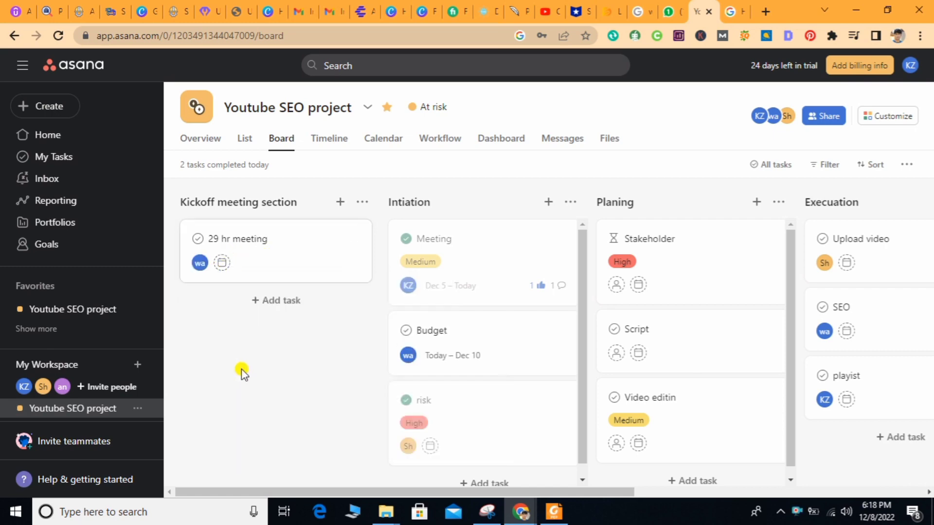
- Give the 29 hr meeting task a date range from December 29, 2022 to January 5, 2023
{"action": "left_click", "coordinate": [222, 264]}
{"action": "left_click", "coordinate": [355, 305]}
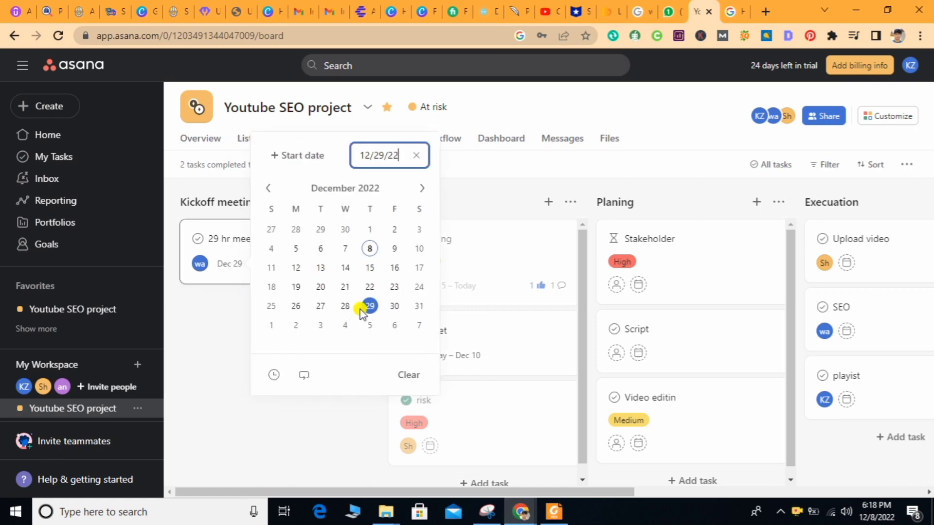
{"action": "left_click", "coordinate": [312, 164]}
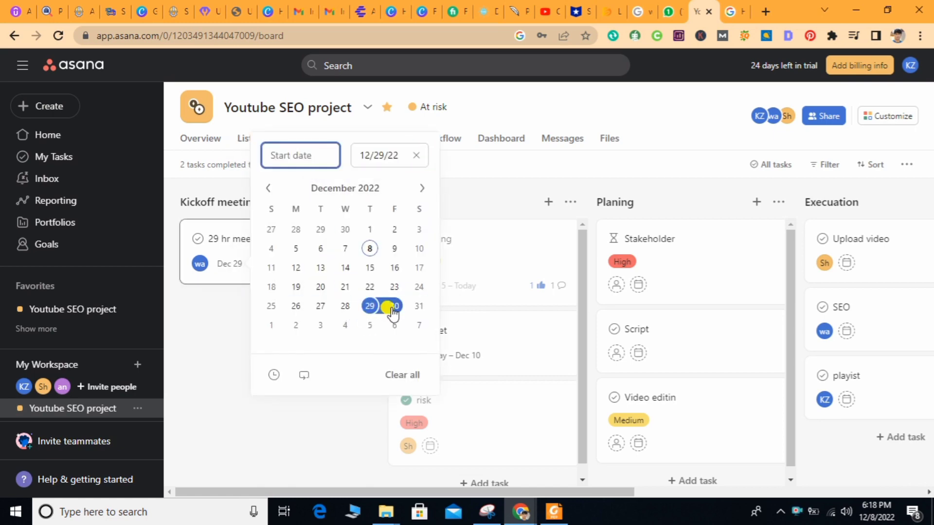
{"action": "left_click", "coordinate": [369, 326]}
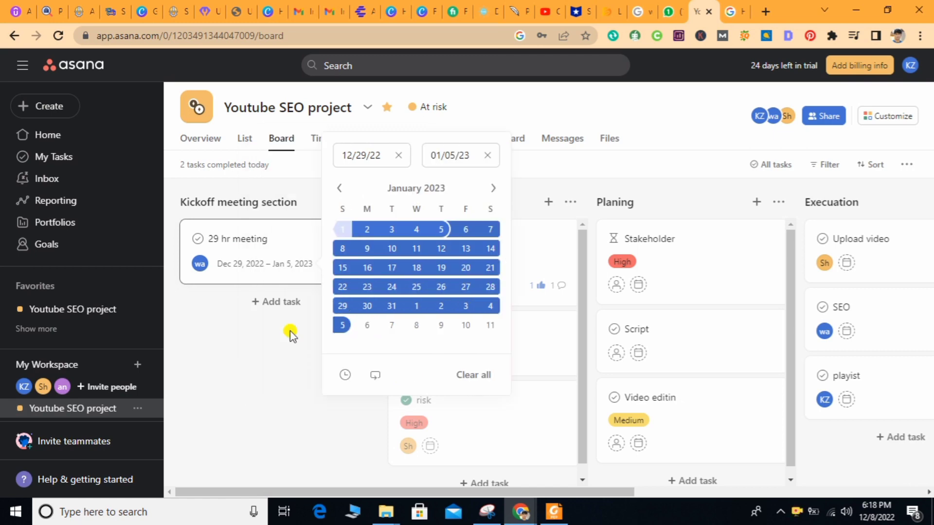
{"action": "left_click", "coordinate": [282, 340]}
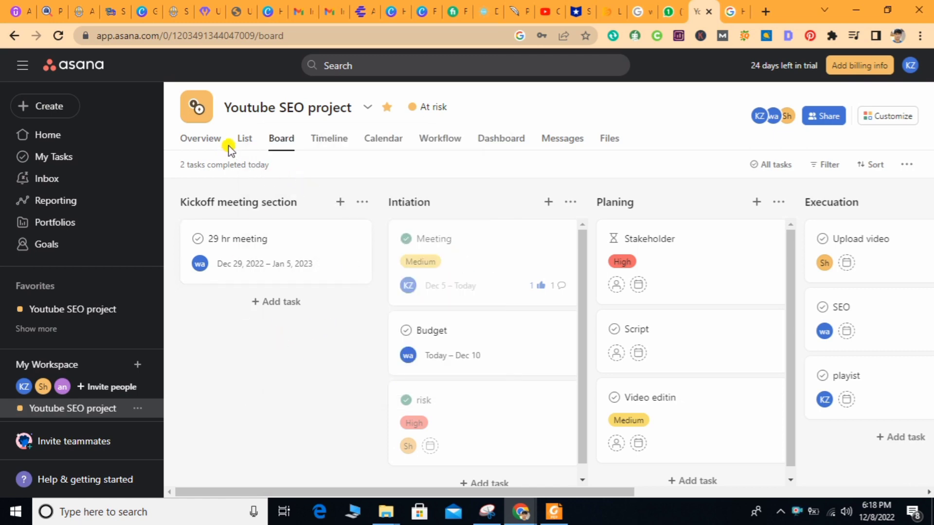
- Check the 29 hr meeting task in List view, and move it on the board to the end of the Planing section
{"action": "left_click", "coordinate": [244, 142]}
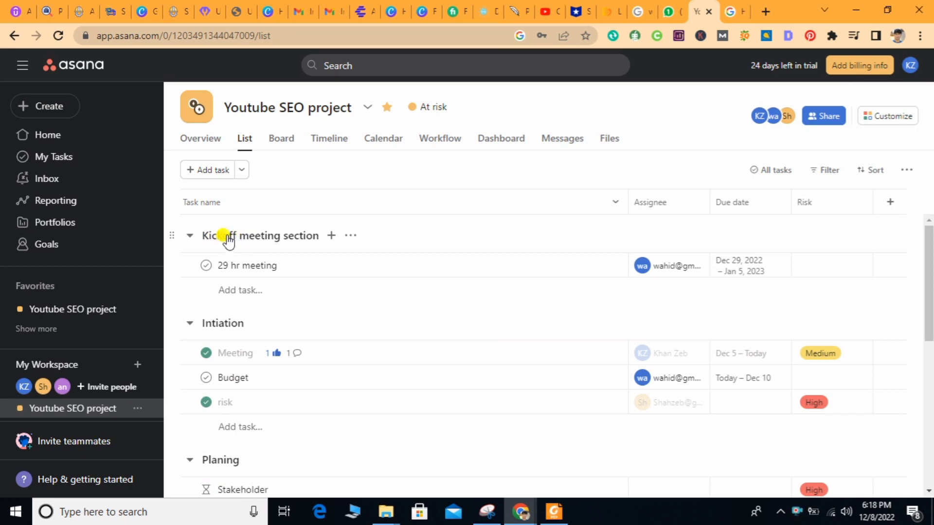
{"action": "left_click", "coordinate": [279, 144]}
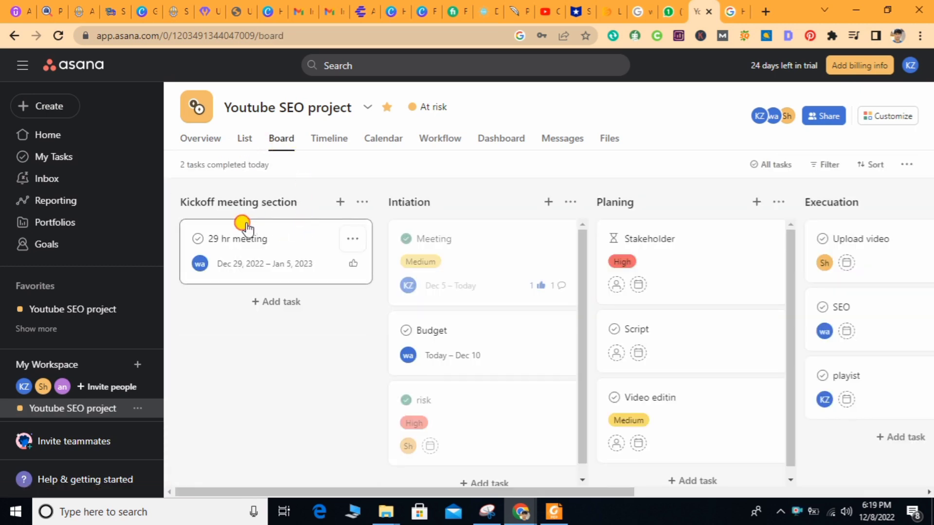
{"action": "left_click_drag", "start_coordinate": [243, 227], "coordinate": [749, 390]}
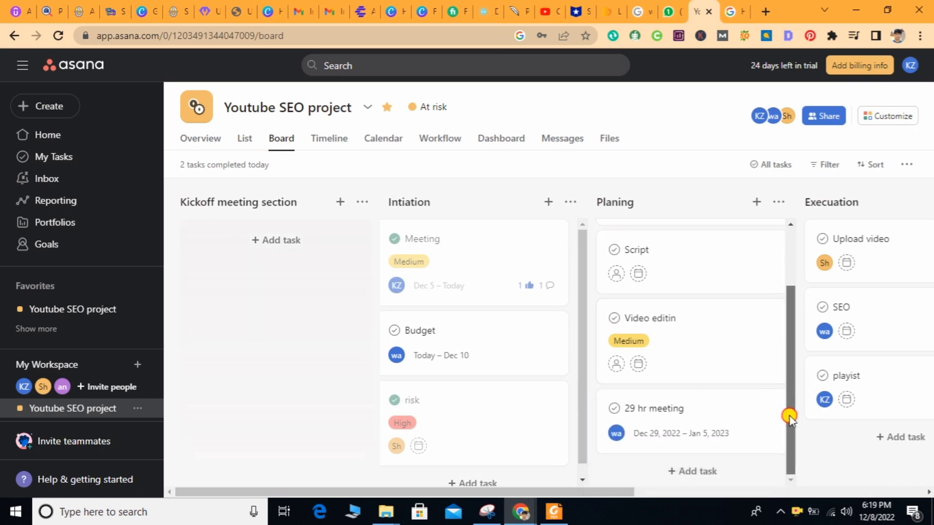
{"action": "left_click_drag", "start_coordinate": [789, 416], "coordinate": [787, 312]}
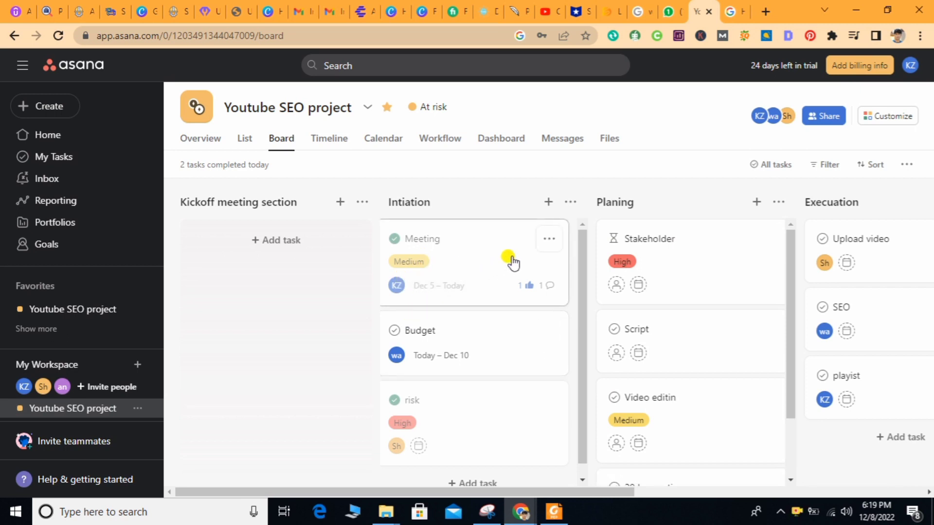
- Mark the completed Meeting task in the Intiation section as incomplete
{"action": "left_click", "coordinate": [548, 246]}
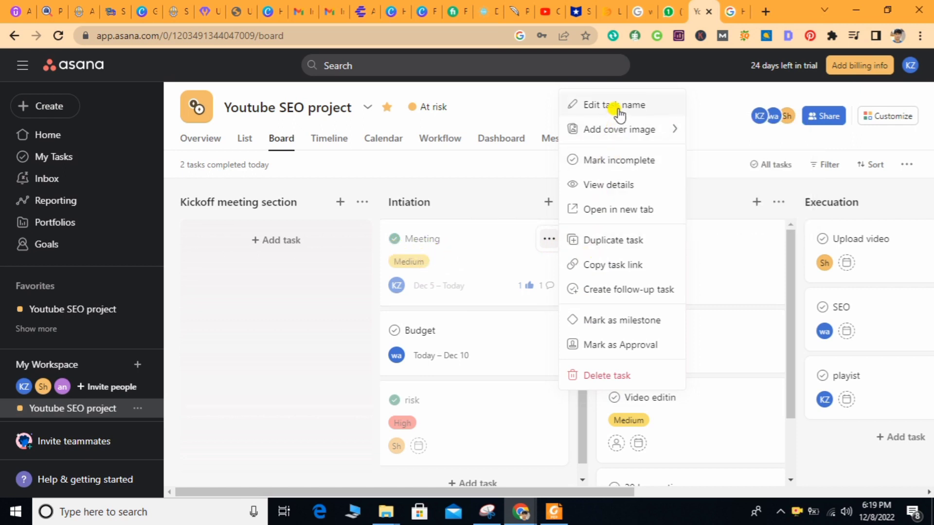
{"action": "mouse_move", "coordinate": [623, 130]}
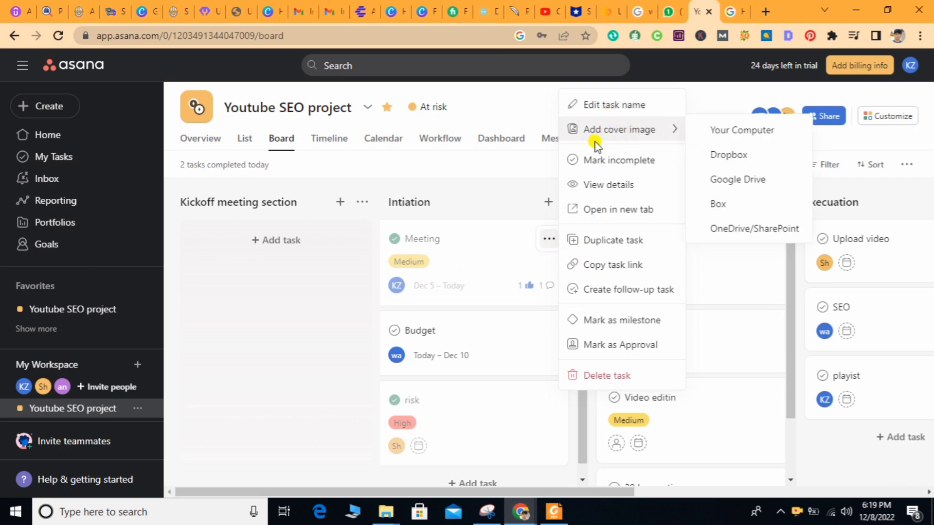
{"action": "left_click", "coordinate": [614, 163]}
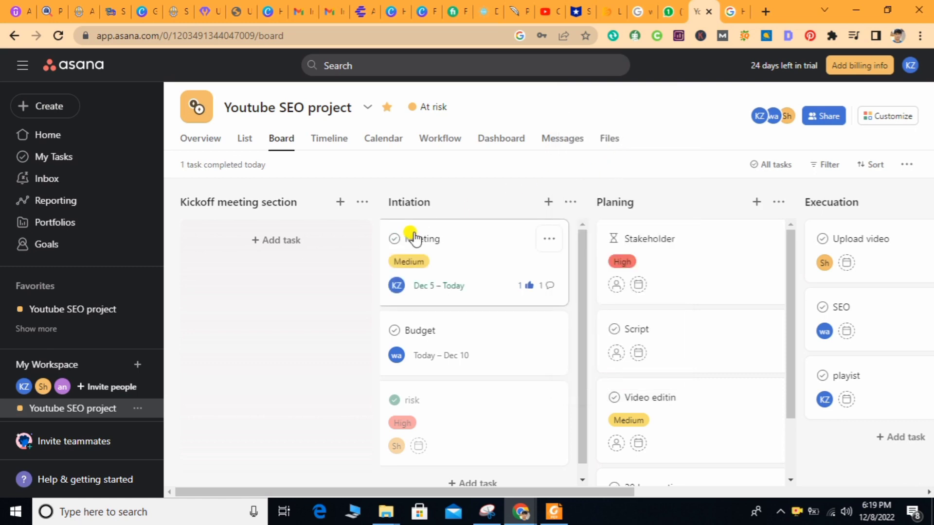
- Create a follow-up task for the Meeting task, keeping the suggested title, assignee and description
{"action": "left_click", "coordinate": [548, 239]}
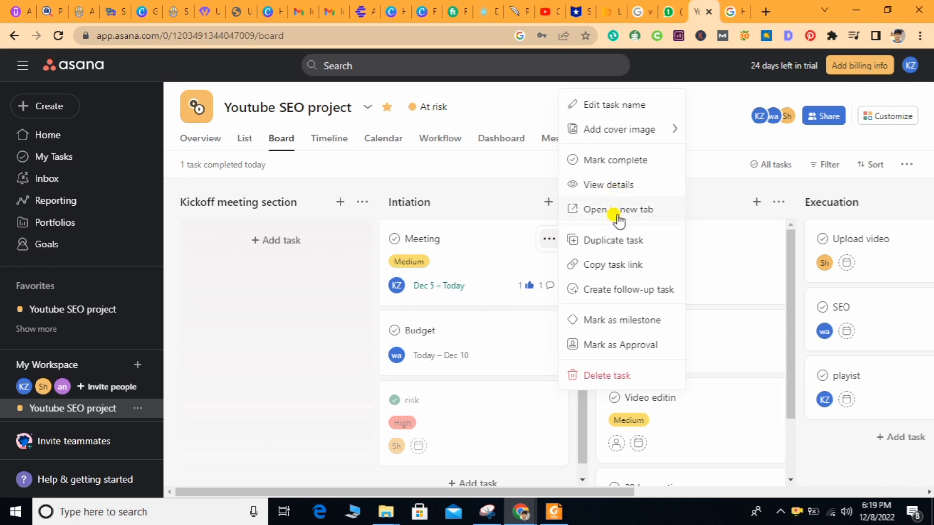
{"action": "left_click", "coordinate": [627, 296]}
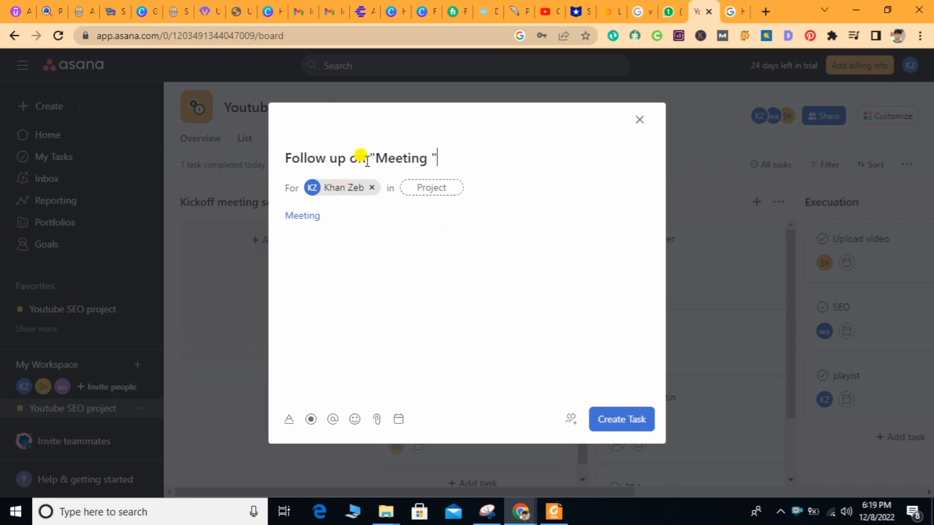
{"action": "left_click_drag", "start_coordinate": [371, 157], "coordinate": [439, 159]}
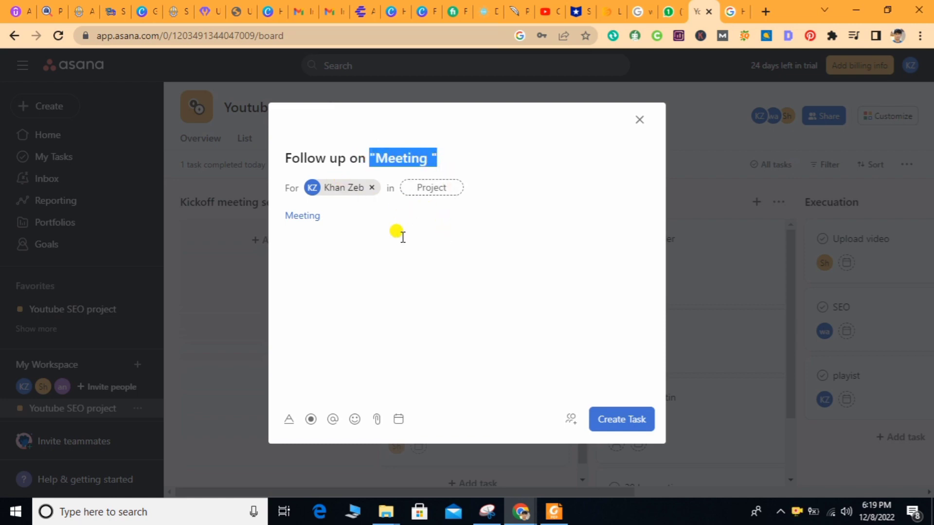
{"action": "left_click", "coordinate": [393, 245]}
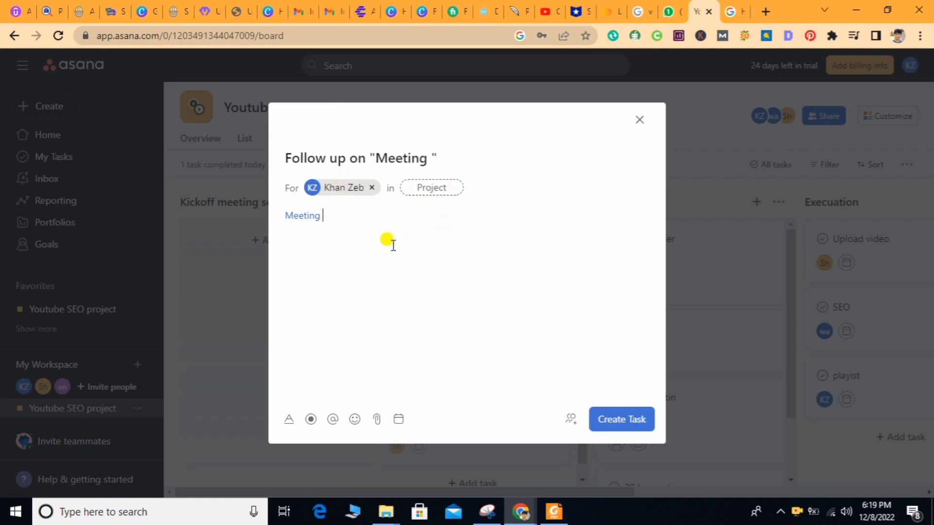
{"action": "left_click", "coordinate": [623, 429]}
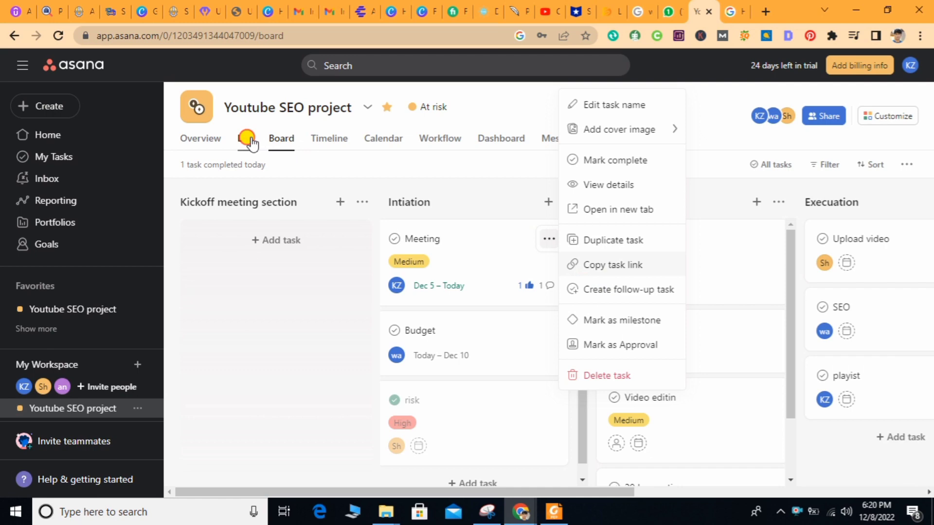
- Look through the project's sections in List view, and open the Meeting task's details to expand its previous activity updates
{"action": "left_click", "coordinate": [249, 139]}
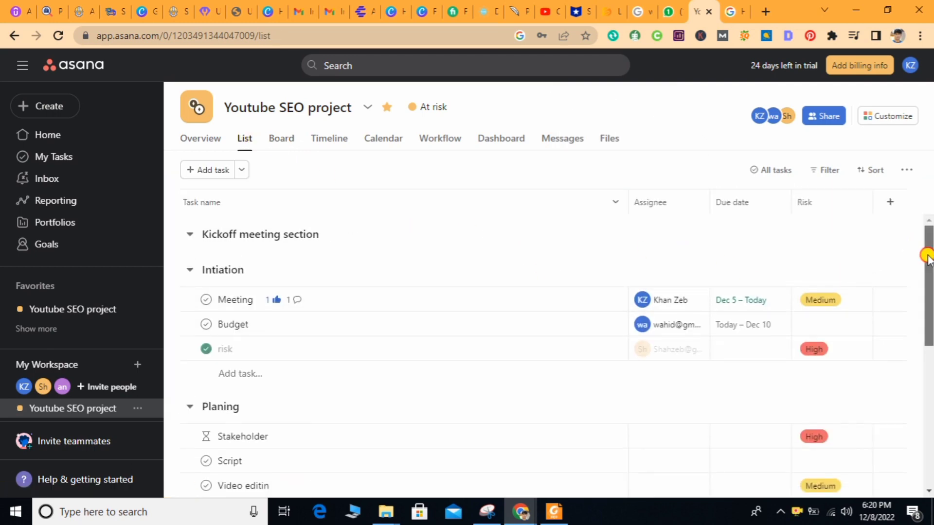
{"action": "left_click_drag", "start_coordinate": [929, 250], "coordinate": [930, 400]}
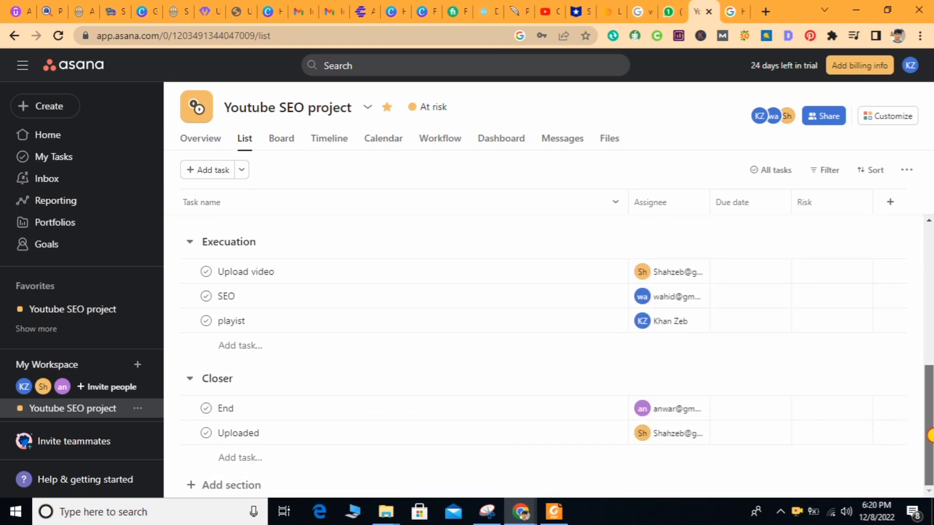
{"action": "left_click_drag", "start_coordinate": [931, 436], "coordinate": [930, 242]}
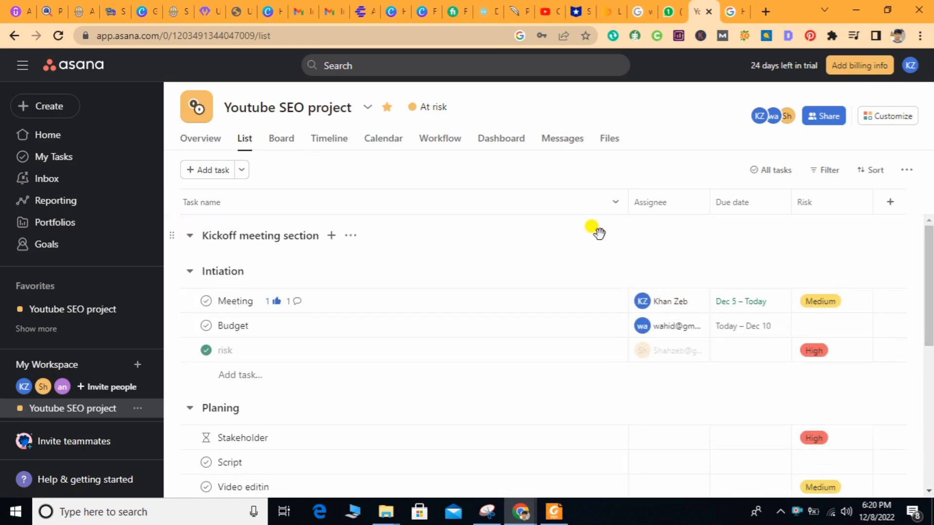
{"action": "left_click", "coordinate": [312, 303]}
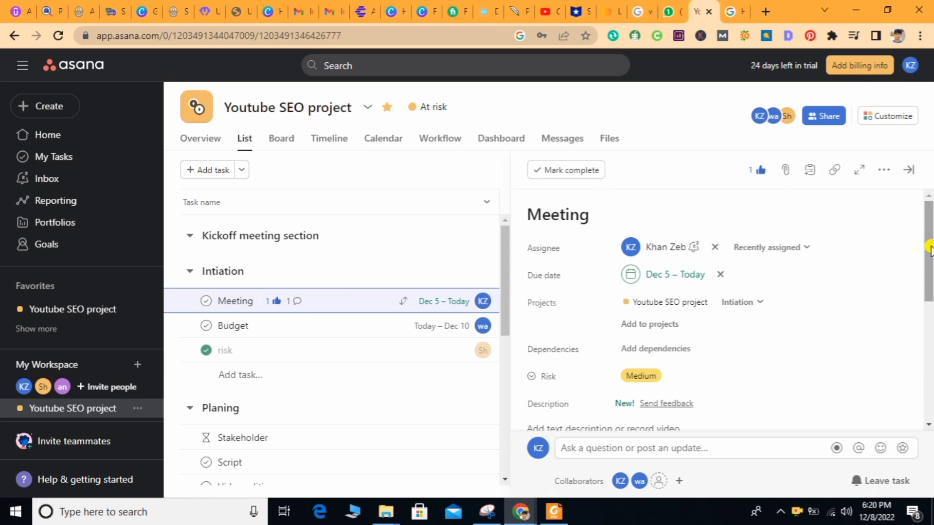
{"action": "left_click_drag", "start_coordinate": [931, 250], "coordinate": [930, 402]}
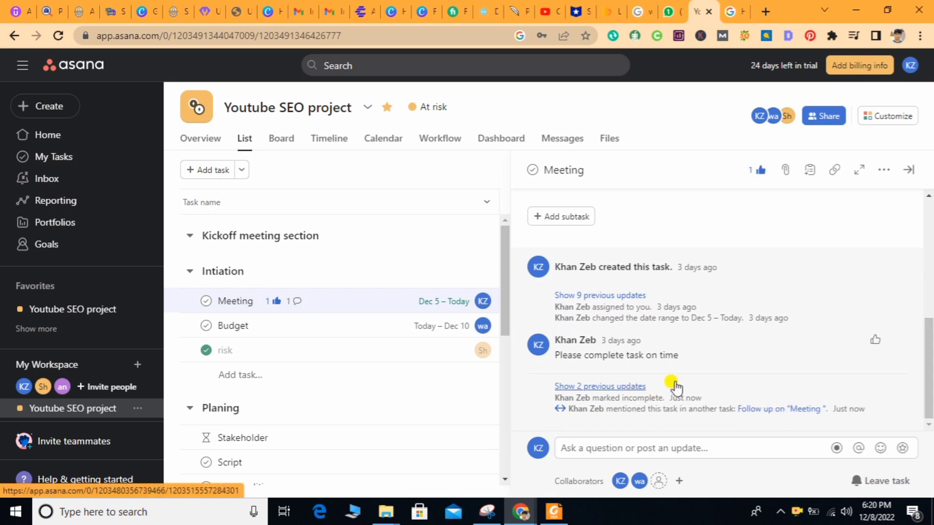
{"action": "left_click", "coordinate": [611, 387]}
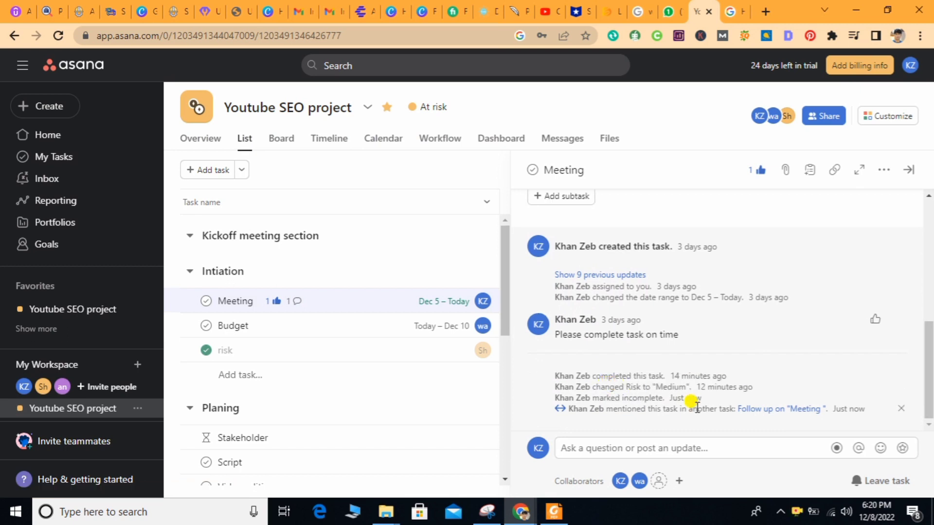
- Open the follow-up task mentioned in the Meeting task's activity, review its details and close it
{"action": "left_click", "coordinate": [792, 408]}
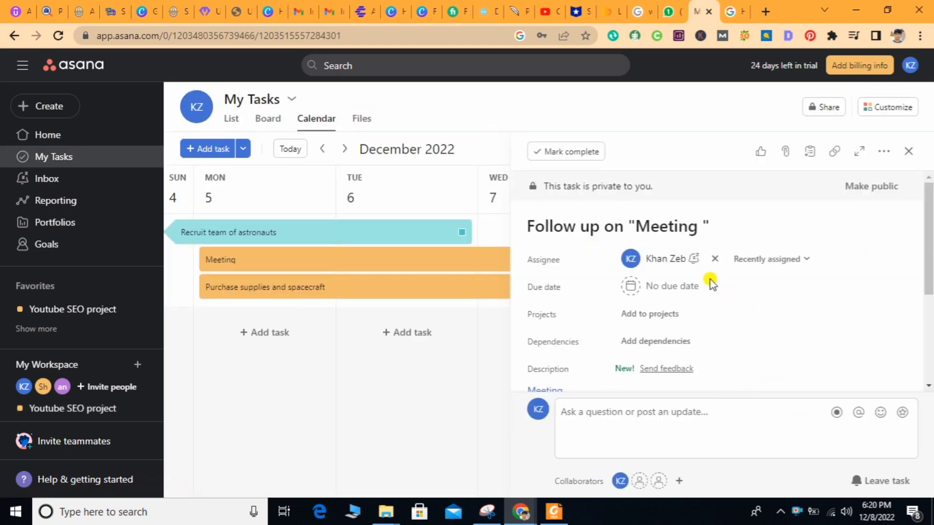
{"action": "left_click_drag", "start_coordinate": [523, 218], "coordinate": [739, 215]}
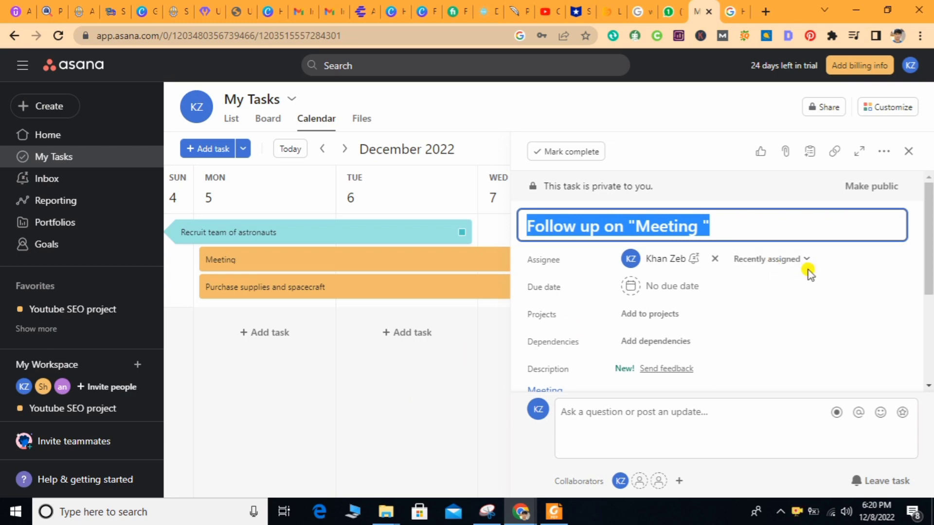
{"action": "mouse_move", "coordinate": [928, 267]}
{"action": "left_mouse_down"}
{"action": "mouse_move", "coordinate": [929, 319]}
{"action": "mouse_move", "coordinate": [928, 253]}
{"action": "left_mouse_up"}
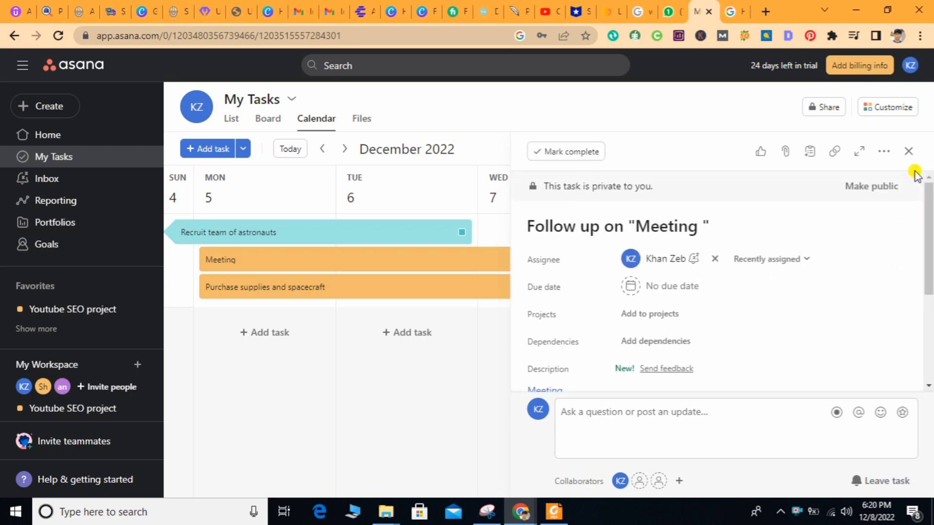
{"action": "left_click", "coordinate": [907, 153]}
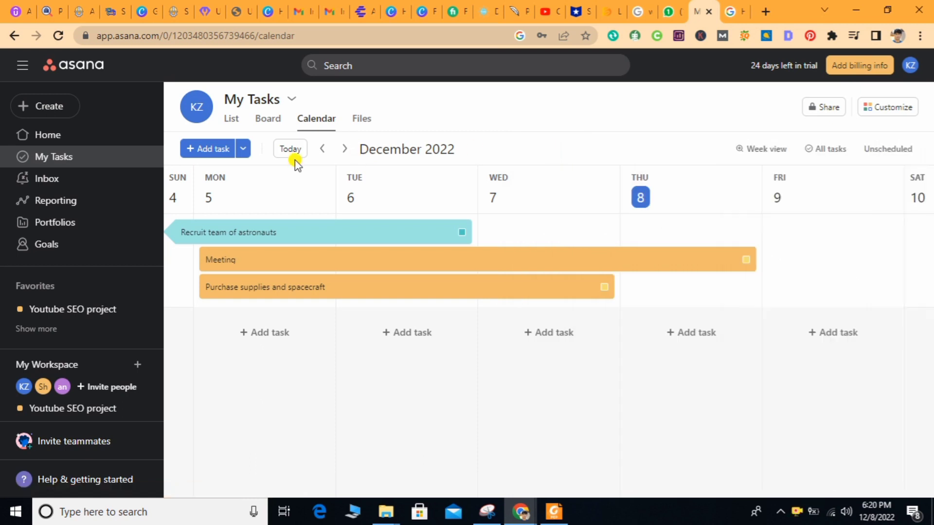
- View the My Tasks page in Board view and in List view
{"action": "left_click", "coordinate": [265, 125]}
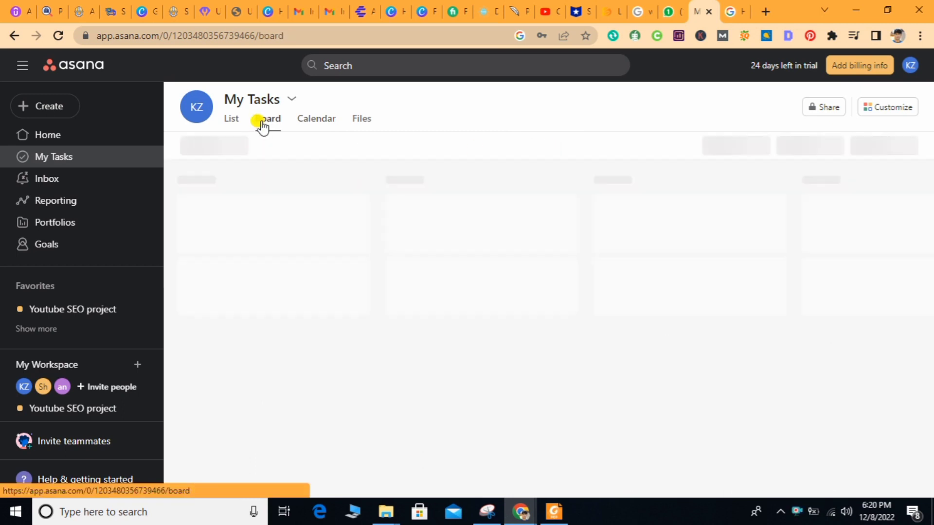
{"action": "left_click", "coordinate": [233, 121]}
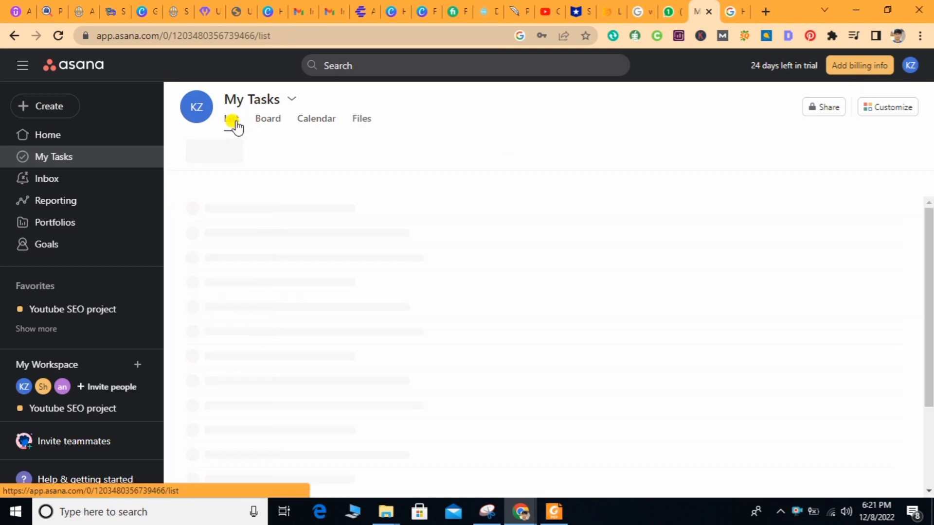
{"action": "left_click", "coordinate": [293, 99]}
{"action": "left_click", "coordinate": [294, 102]}
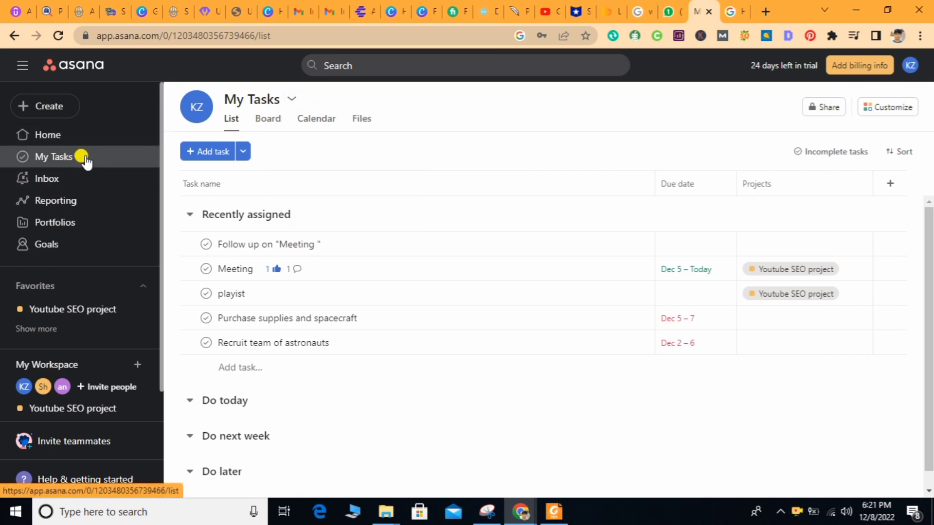
- Open the Youtube SEO project in Board view, view the Budget task's details and close them
{"action": "left_click", "coordinate": [111, 310]}
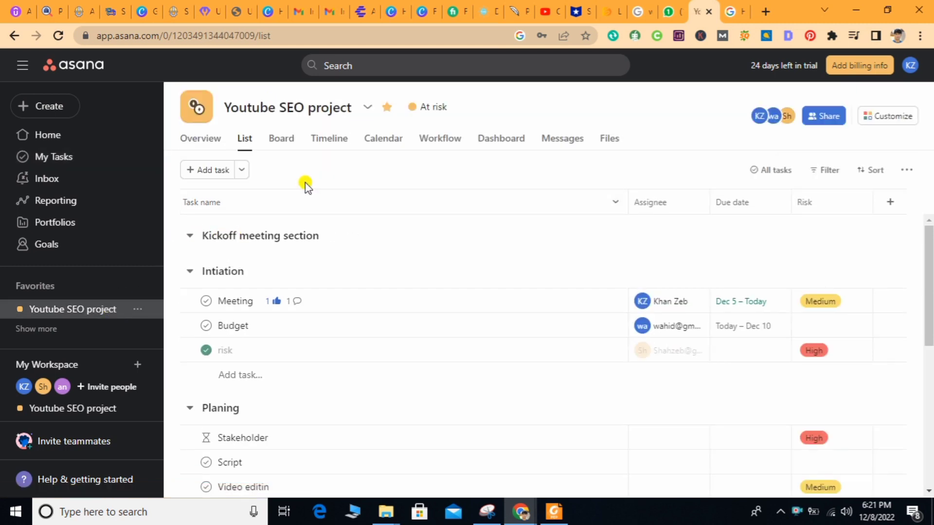
{"action": "left_click", "coordinate": [287, 143]}
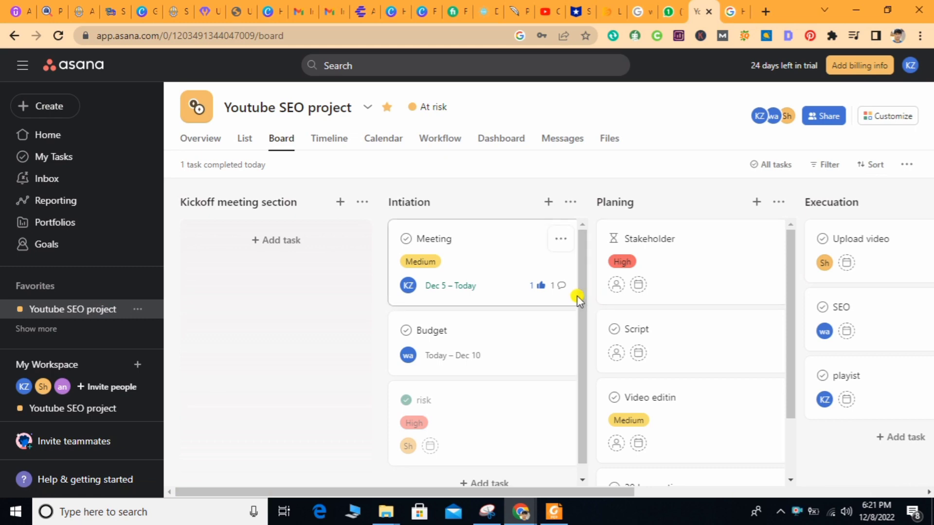
{"action": "scroll", "coordinate": [582, 309], "scroll_direction": "down", "scroll_amount": 1}
{"action": "left_click", "coordinate": [460, 330]}
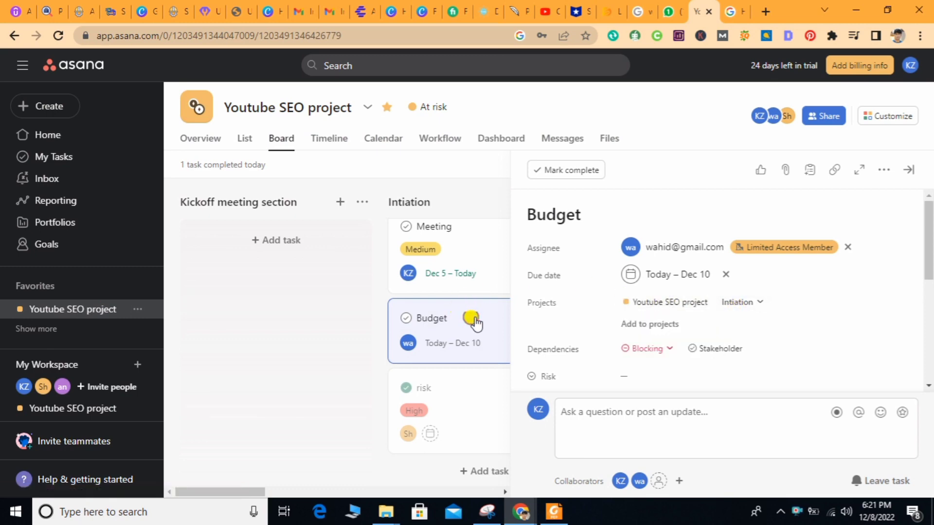
{"action": "left_click", "coordinate": [341, 303]}
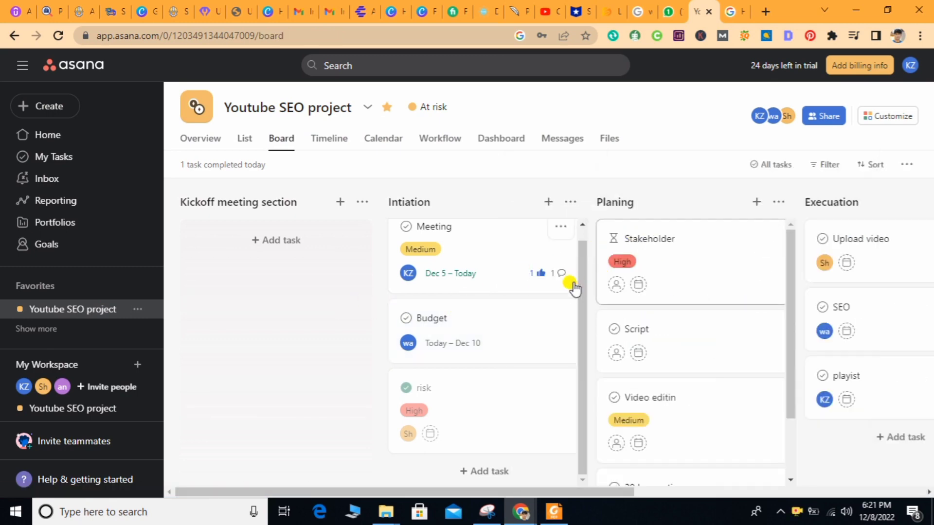
- Start a follow-up task for the Budget task and replace the suggested assignee with the Budget task's own assignee
{"action": "left_click", "coordinate": [558, 318]}
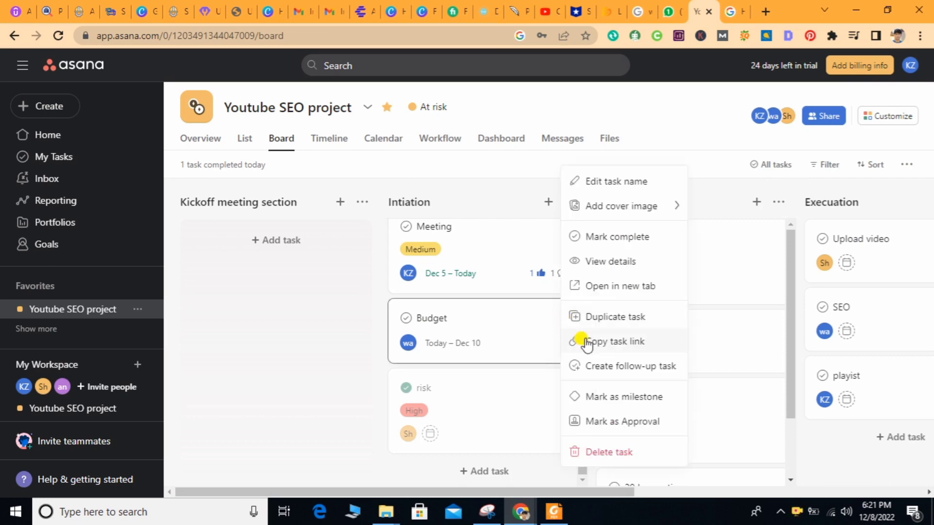
{"action": "left_click", "coordinate": [593, 372]}
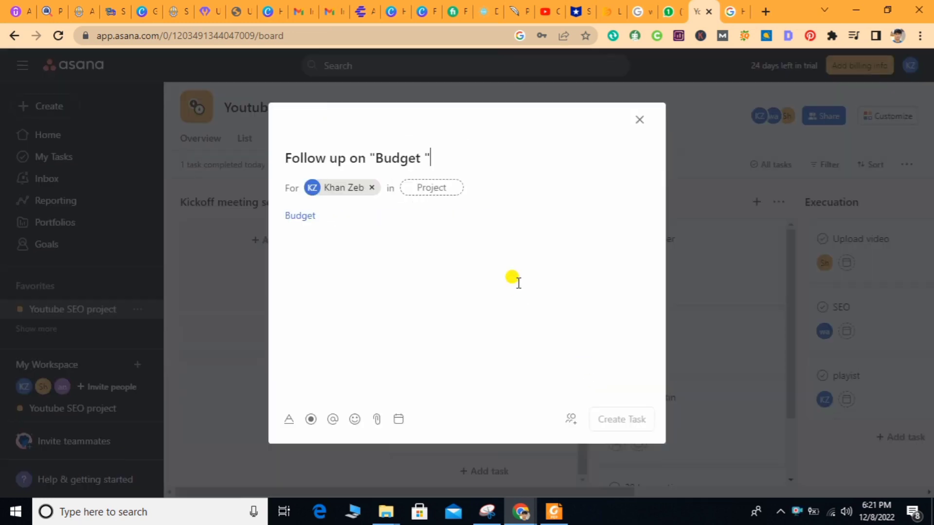
{"action": "left_click", "coordinate": [372, 188]}
{"action": "left_click", "coordinate": [333, 191]}
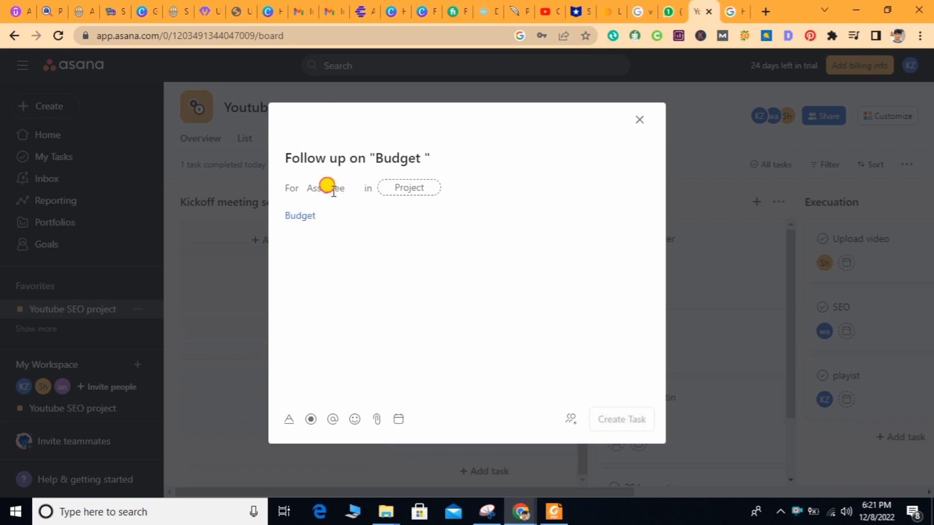
{"action": "type", "text": "e"}
{"action": "key", "text": "BackSpace"}
{"action": "type", "text": "wah"}
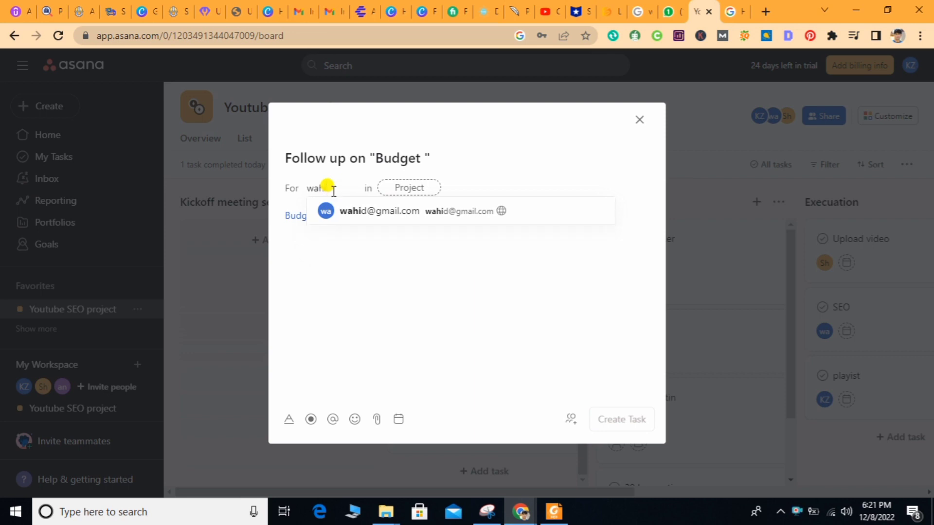
{"action": "type", "text": "i"}
{"action": "left_click", "coordinate": [363, 210]}
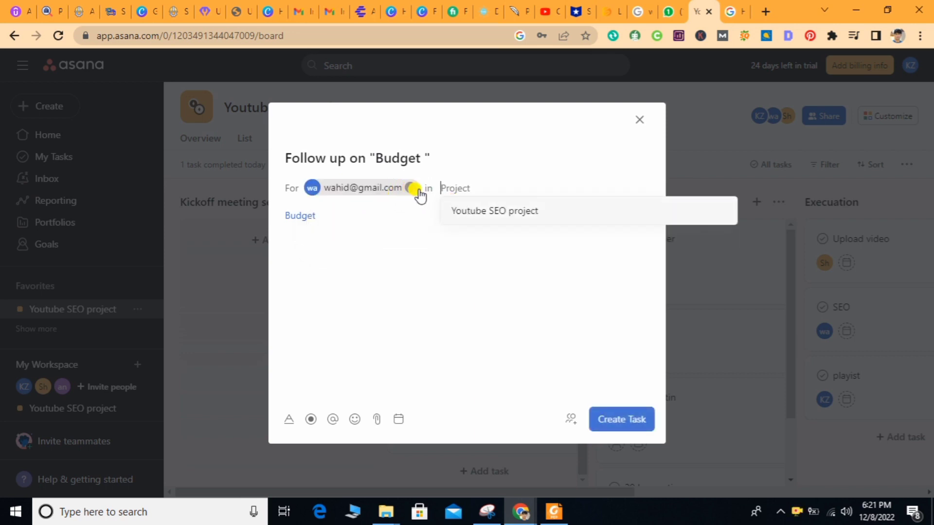
- Add the Budget follow-up to the Youtube SEO project, set its risk to High, and create the task
{"action": "left_click", "coordinate": [470, 211]}
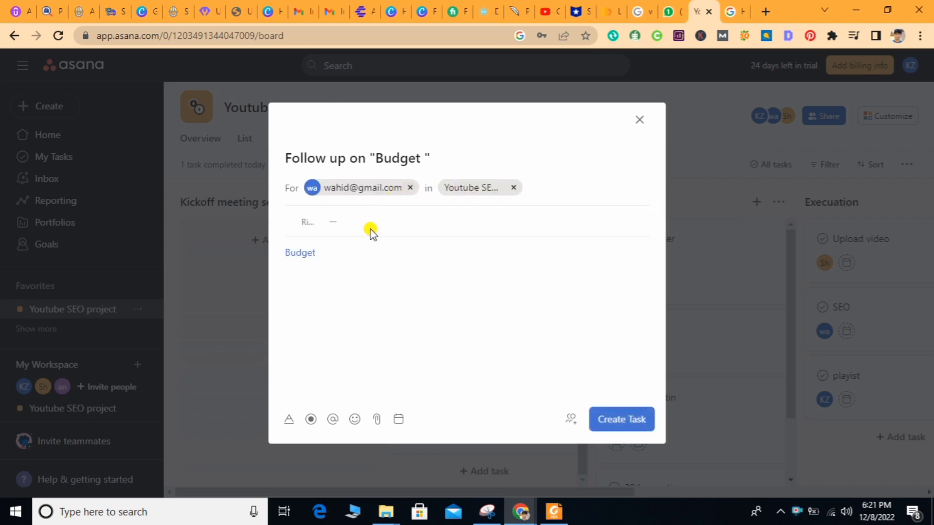
{"action": "left_click", "coordinate": [333, 228]}
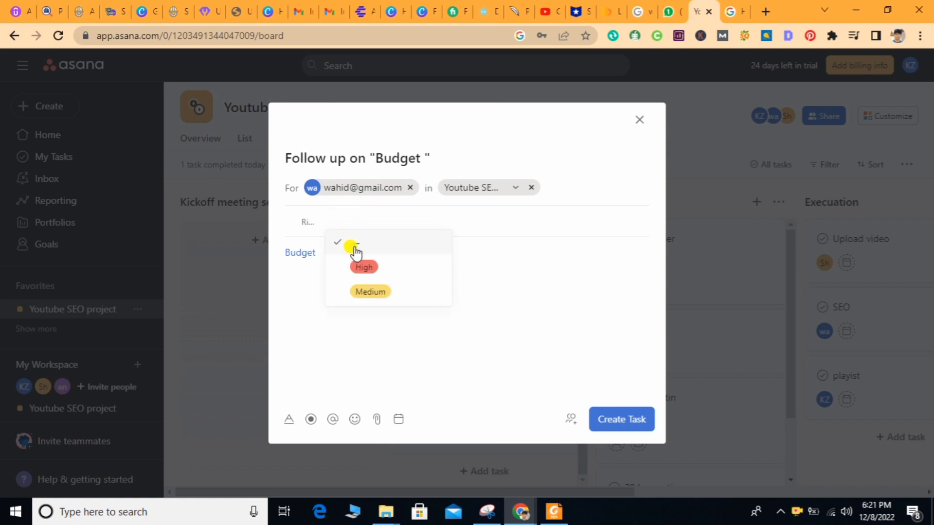
{"action": "left_click", "coordinate": [361, 262]}
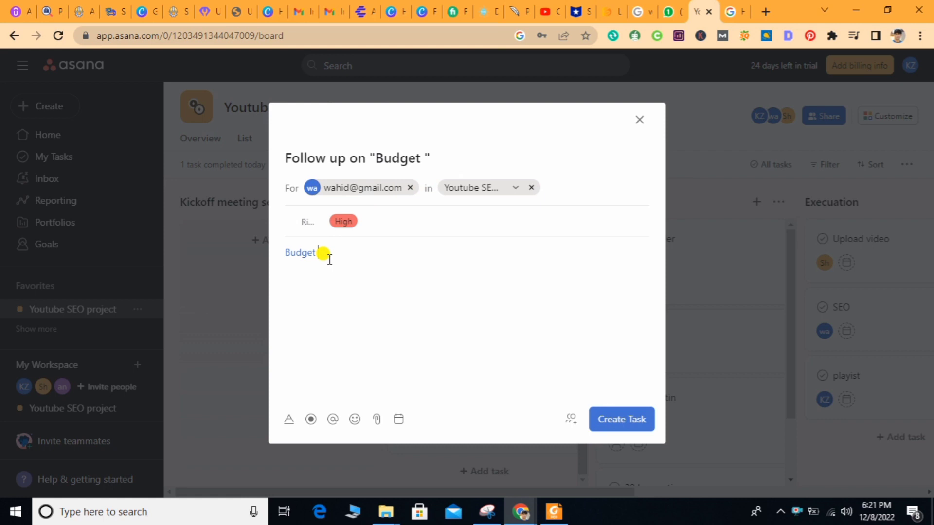
{"action": "left_click", "coordinate": [633, 419]}
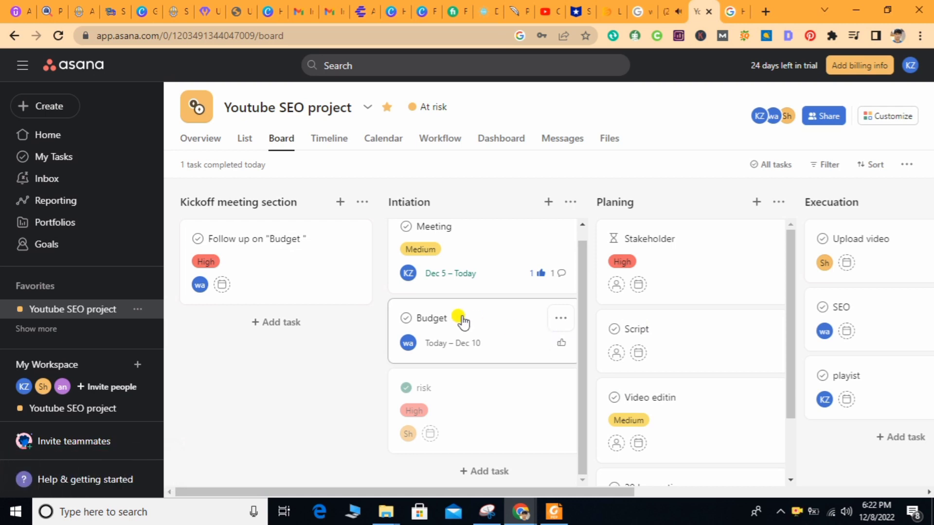
- Open the Budget task's details from List view and remove the activity entry about Stakeholder being blocked by it
{"action": "left_click", "coordinate": [244, 141]}
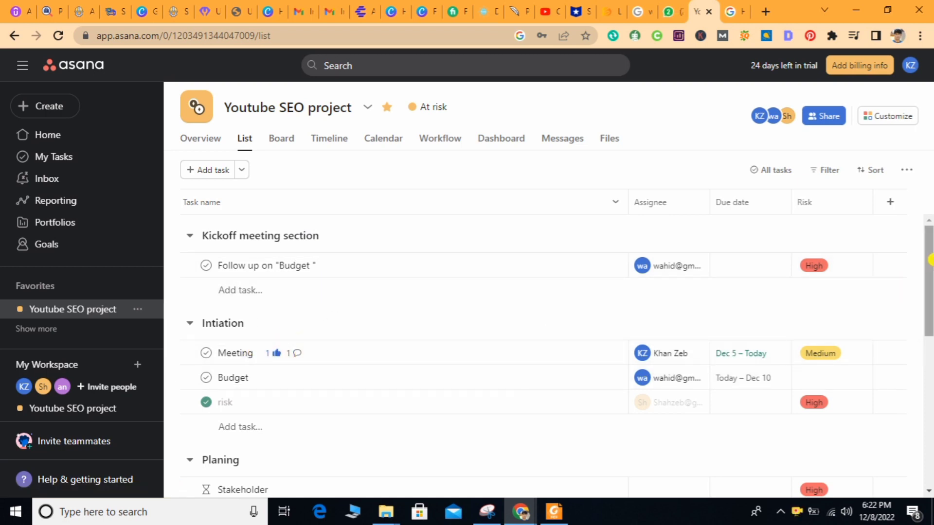
{"action": "left_click_drag", "start_coordinate": [931, 264], "coordinate": [931, 309]}
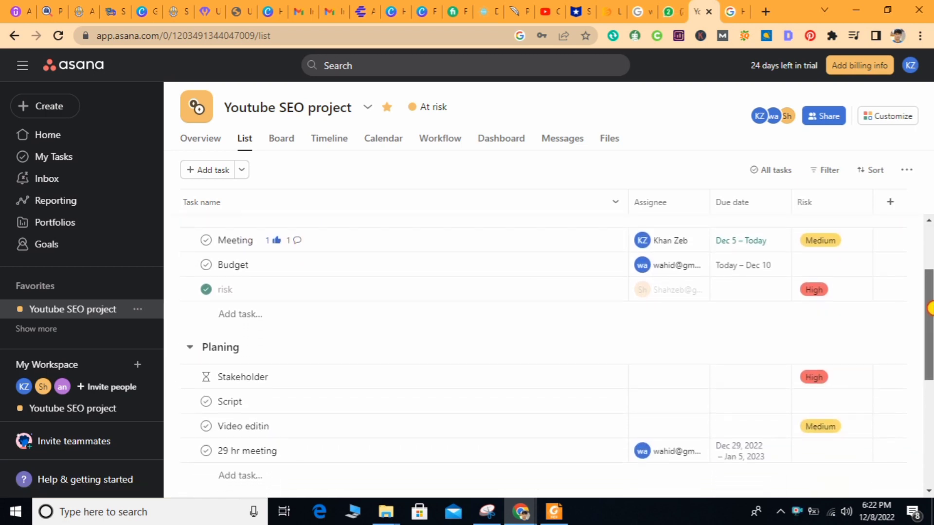
{"action": "left_click", "coordinate": [316, 275]}
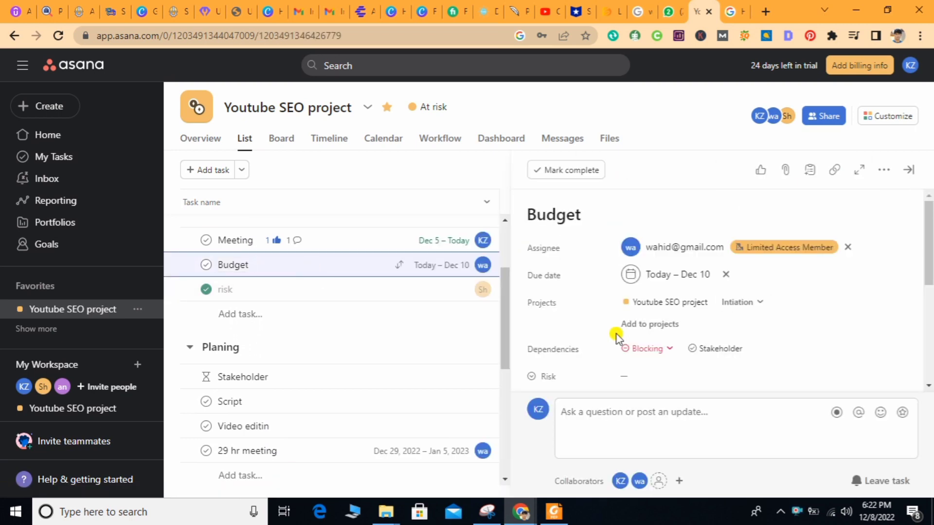
{"action": "left_click_drag", "start_coordinate": [930, 253], "coordinate": [930, 347]}
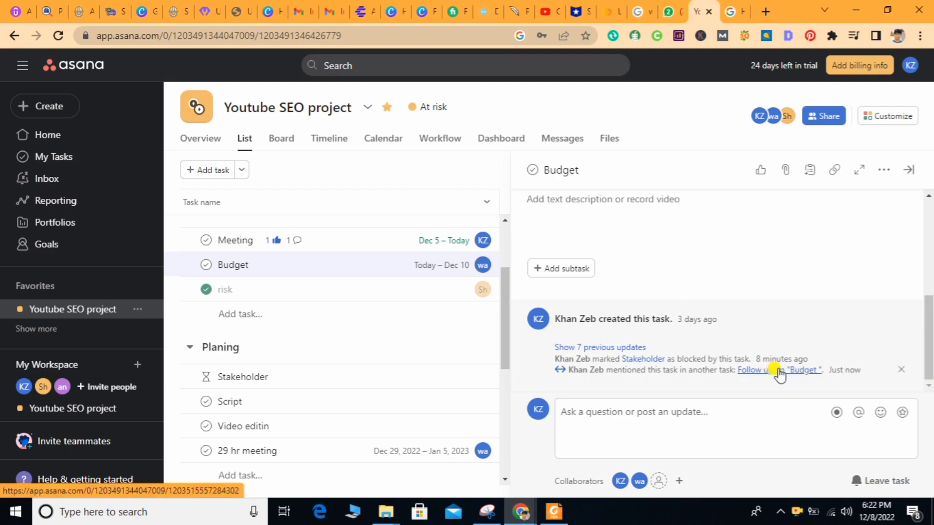
{"action": "left_click", "coordinate": [900, 362]}
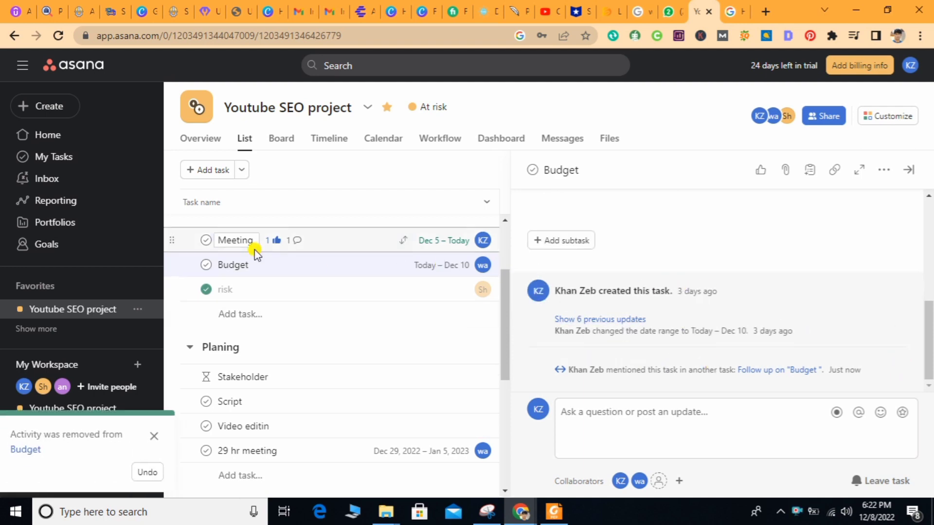
- Mark the Meeting task in the Intiation section as a milestone from Board view
{"action": "left_click", "coordinate": [288, 141]}
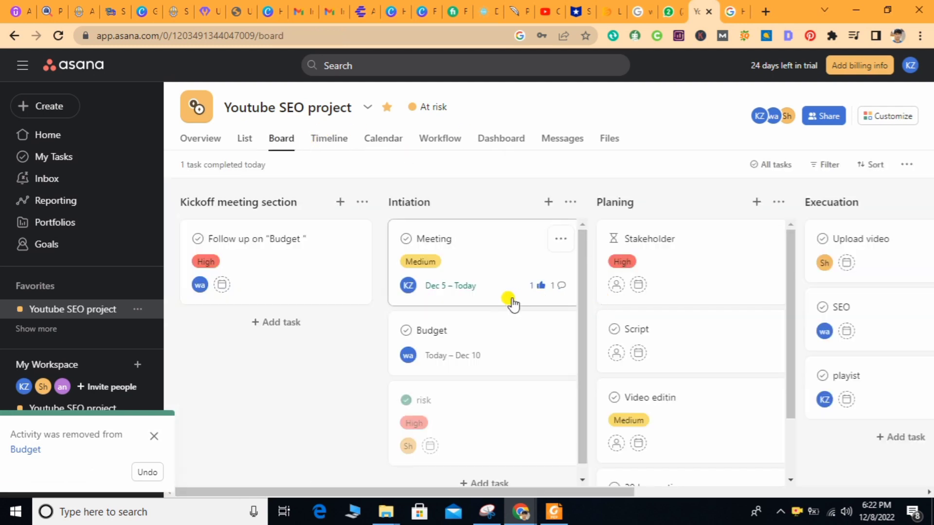
{"action": "left_click", "coordinate": [561, 240]}
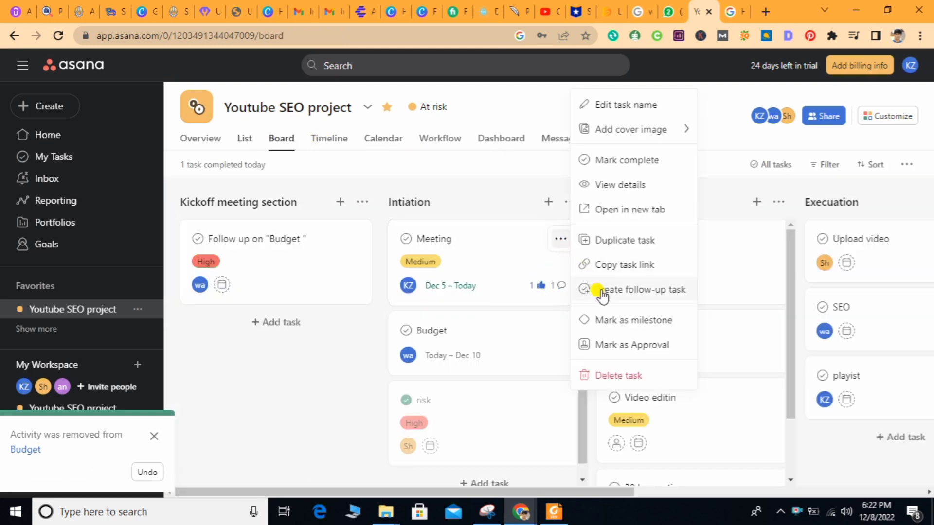
{"action": "left_click", "coordinate": [618, 322]}
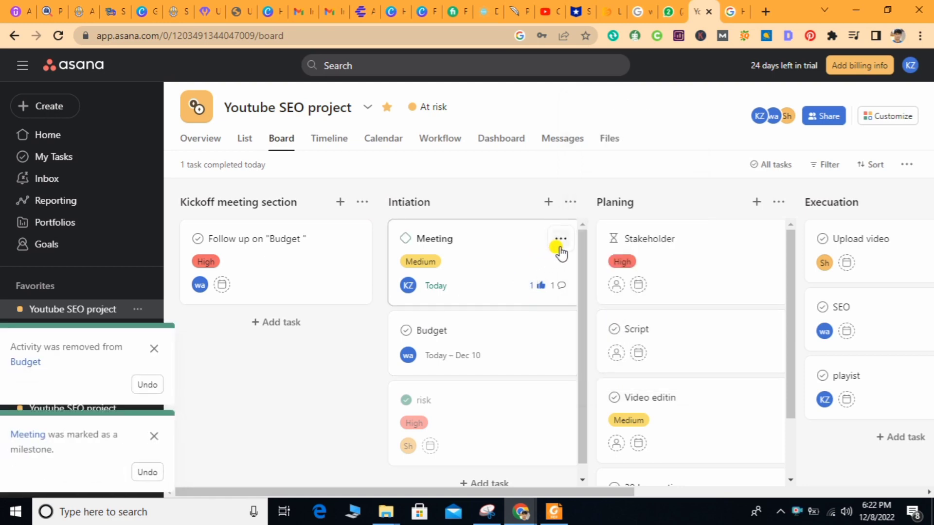
{"action": "left_click", "coordinate": [560, 244]}
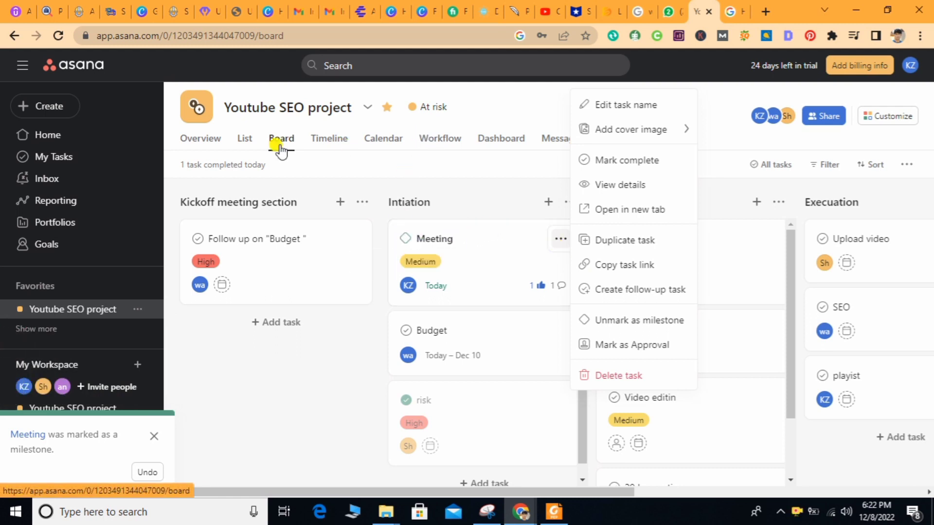
- Open the Meeting milestone's details from List view and examine the milestone entry in its activity
{"action": "left_click", "coordinate": [245, 141]}
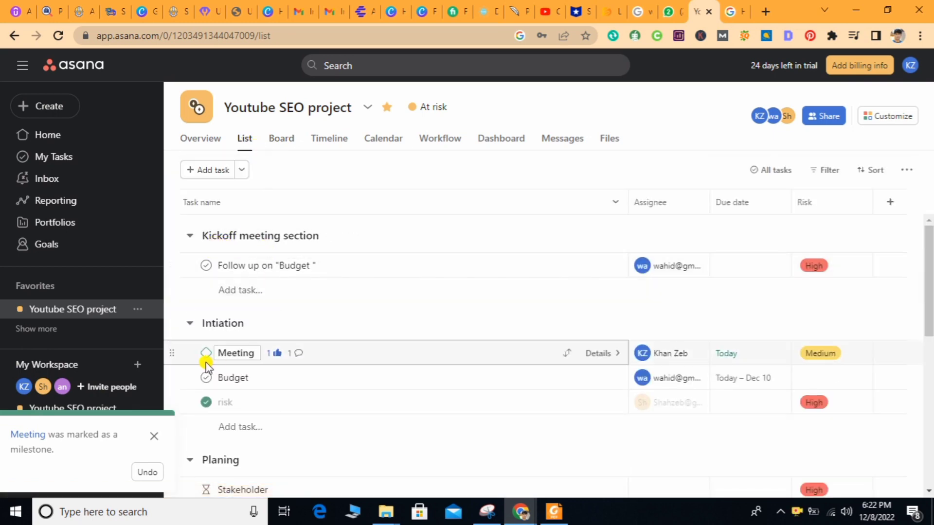
{"action": "left_click", "coordinate": [323, 352]}
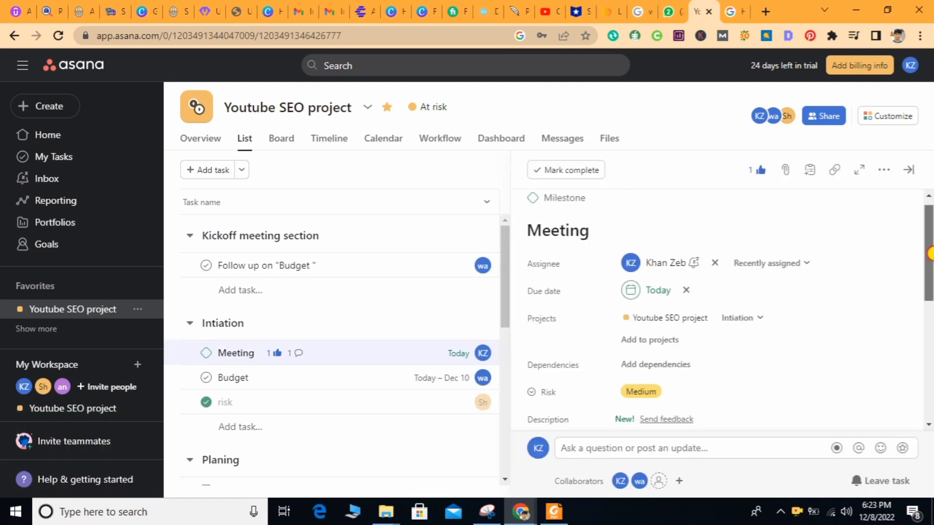
{"action": "left_click_drag", "start_coordinate": [929, 249], "coordinate": [930, 381]}
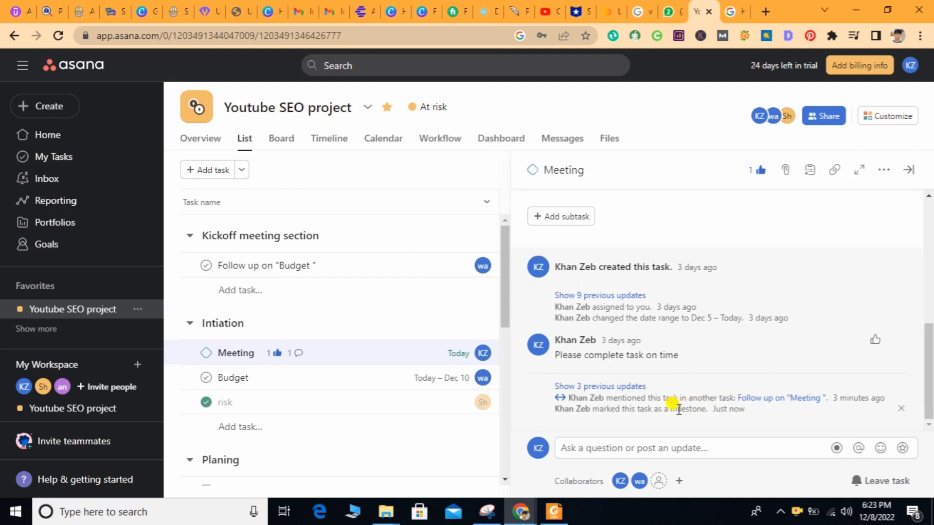
{"action": "left_click_drag", "start_coordinate": [658, 409], "coordinate": [549, 411]}
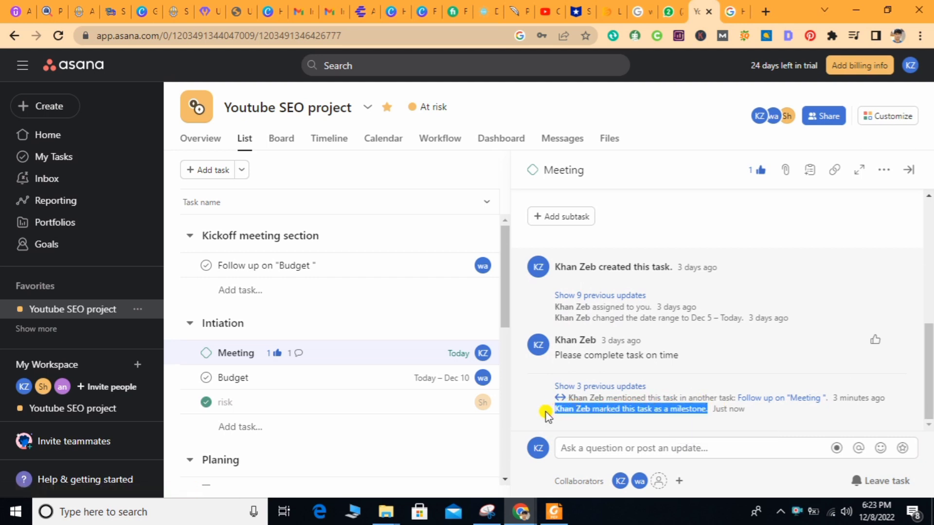
{"action": "left_click", "coordinate": [287, 141]}
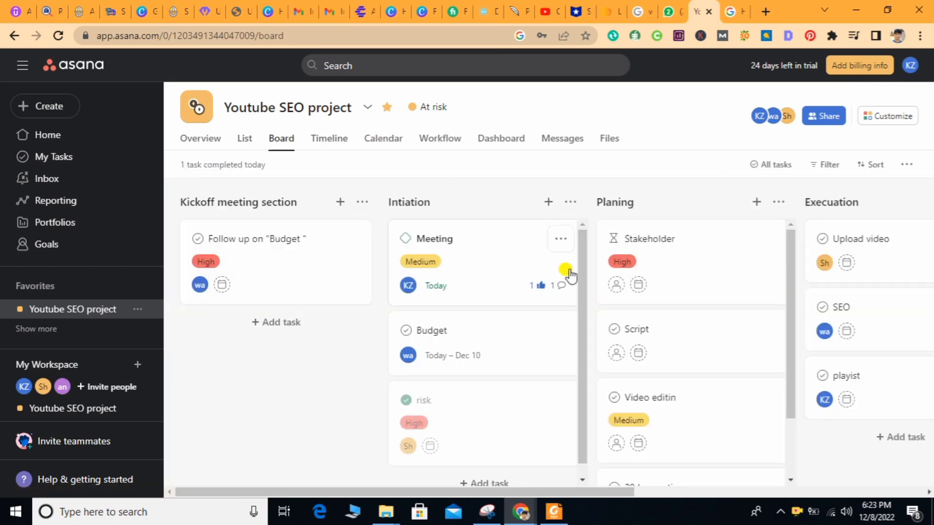
{"action": "left_click", "coordinate": [561, 239]}
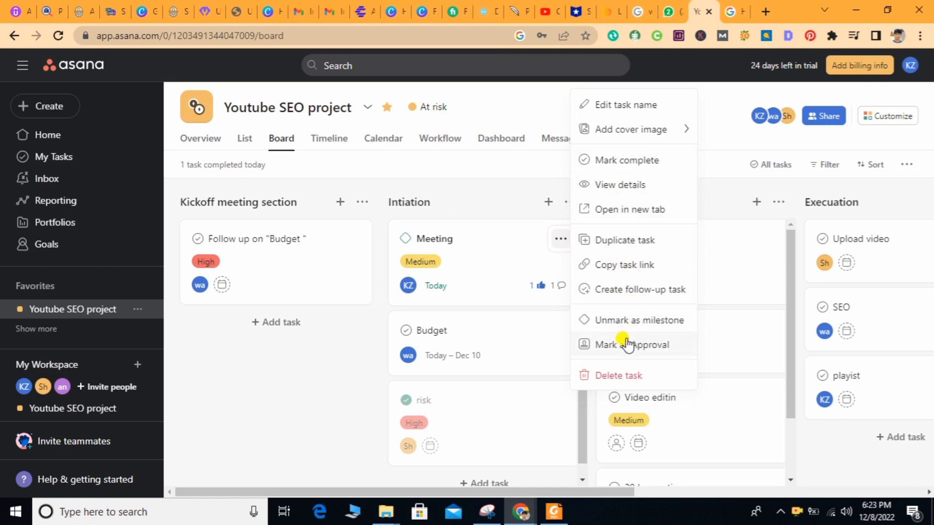
{"action": "left_click", "coordinate": [724, 204]}
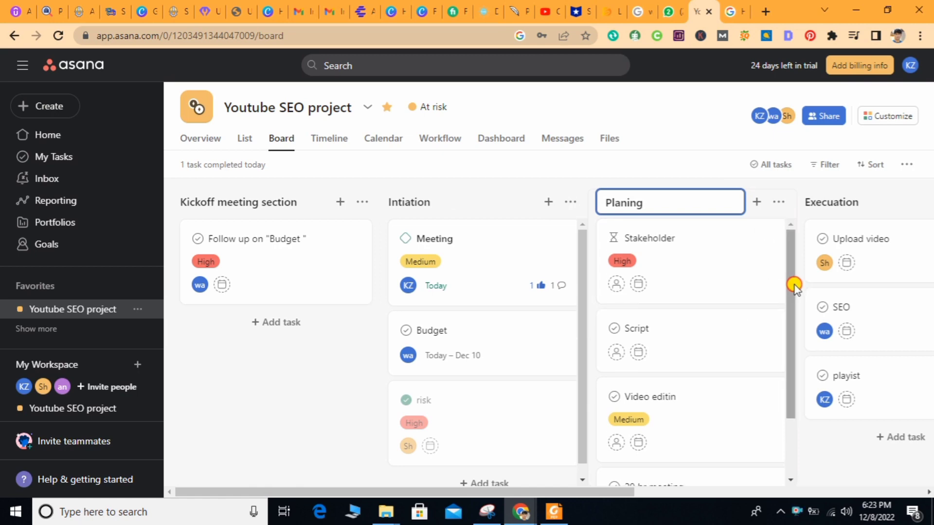
{"action": "scroll", "coordinate": [794, 287], "scroll_direction": "down", "scroll_amount": 1}
{"action": "left_click", "coordinate": [755, 204]}
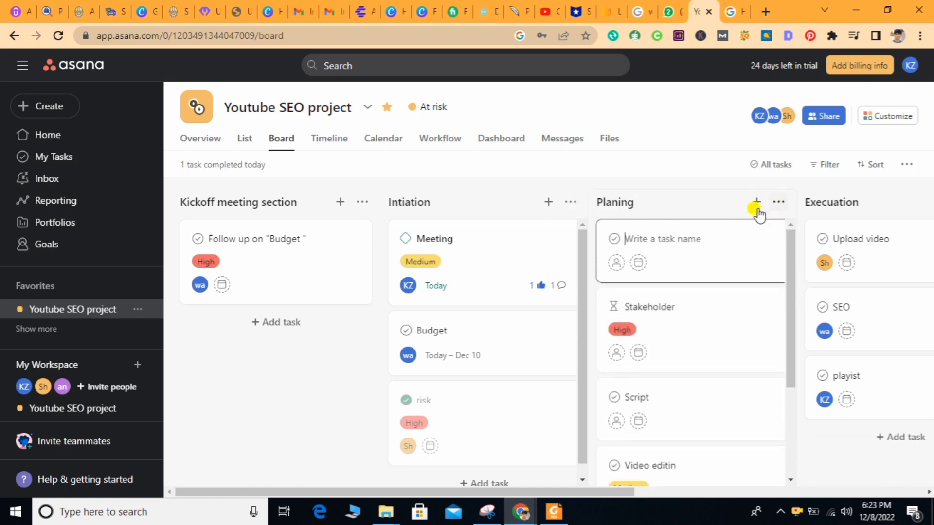
{"action": "left_click", "coordinate": [694, 187]}
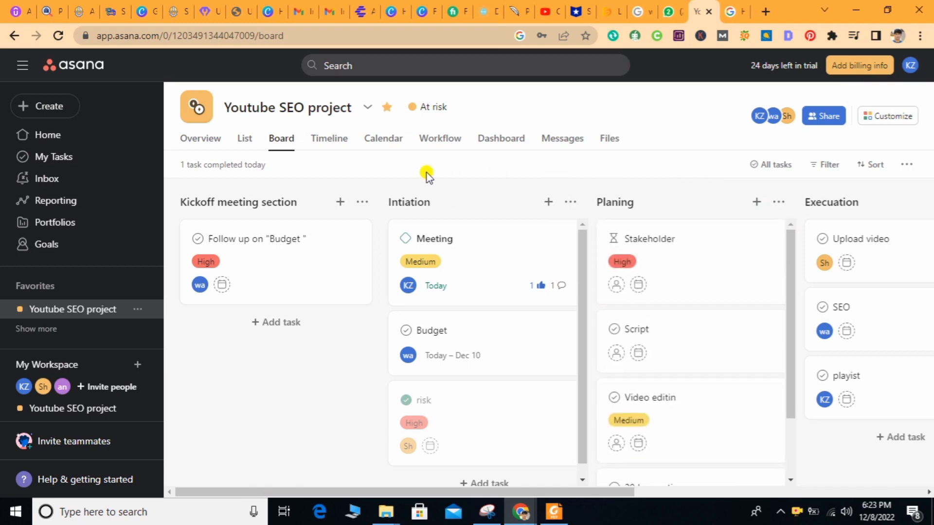
- Show the Youtube SEO project in Timeline view
{"action": "left_click", "coordinate": [329, 142]}
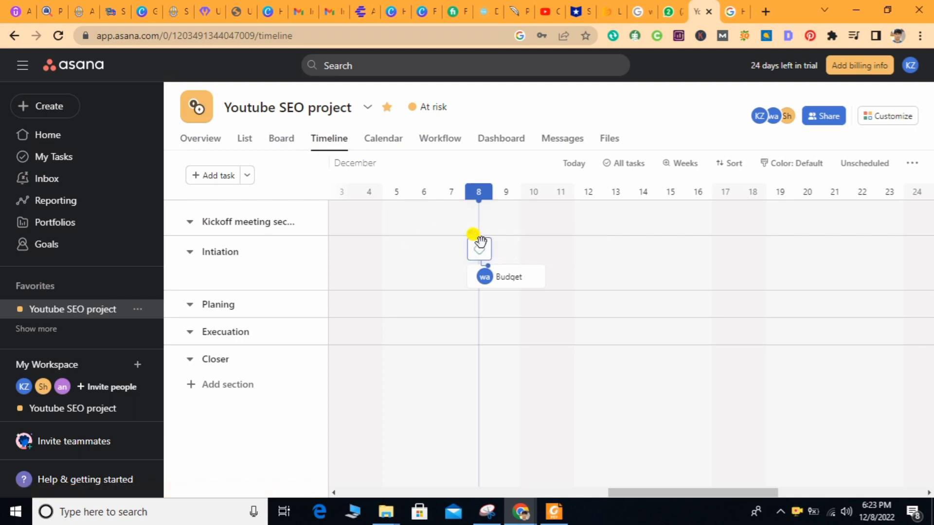
- Reschedule the Meeting milestone to December 11, move it back to December 7, and shift the Budget task to December 12–14 on the timeline
{"action": "left_click_drag", "start_coordinate": [484, 241], "coordinate": [578, 250]}
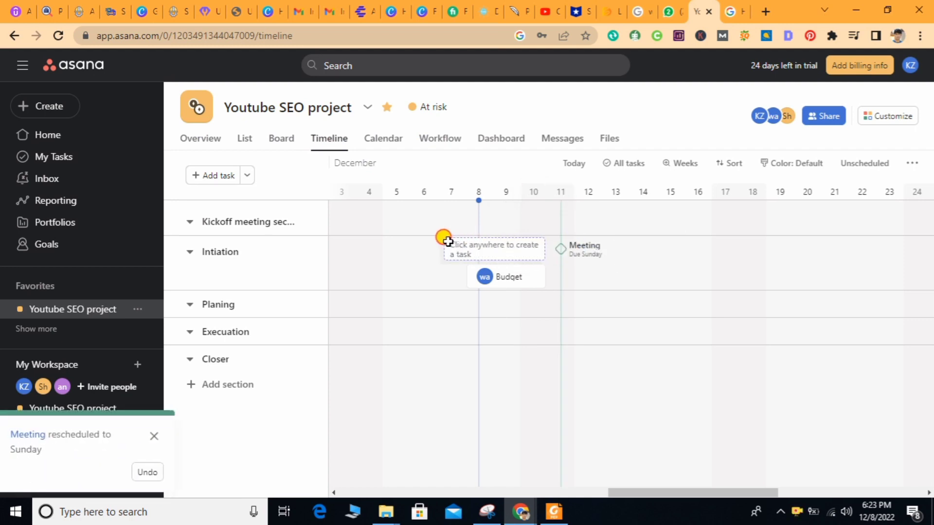
{"action": "left_click_drag", "start_coordinate": [549, 250], "coordinate": [458, 243]}
{"action": "left_click_drag", "start_coordinate": [491, 273], "coordinate": [594, 276]}
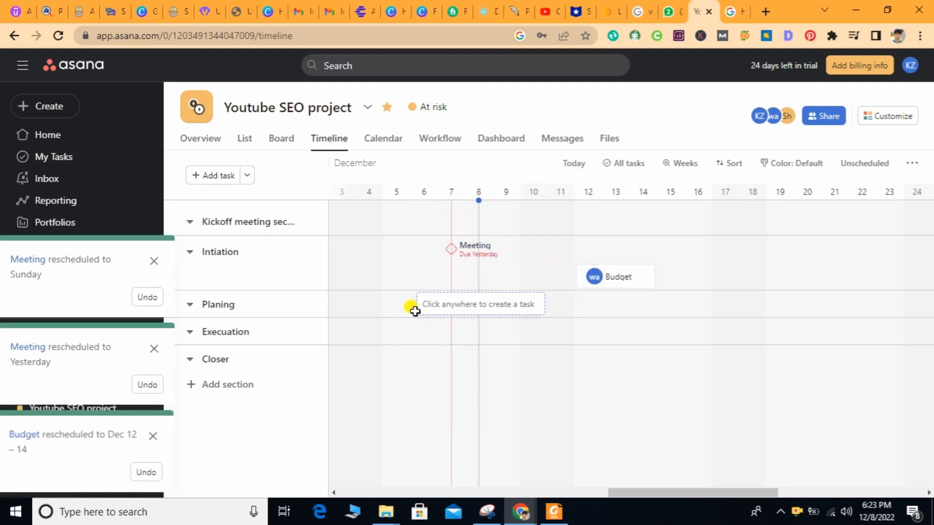
- Collapse all five sections of the timeline, from Kickoff meeting section to Closer
{"action": "left_click", "coordinate": [189, 305]}
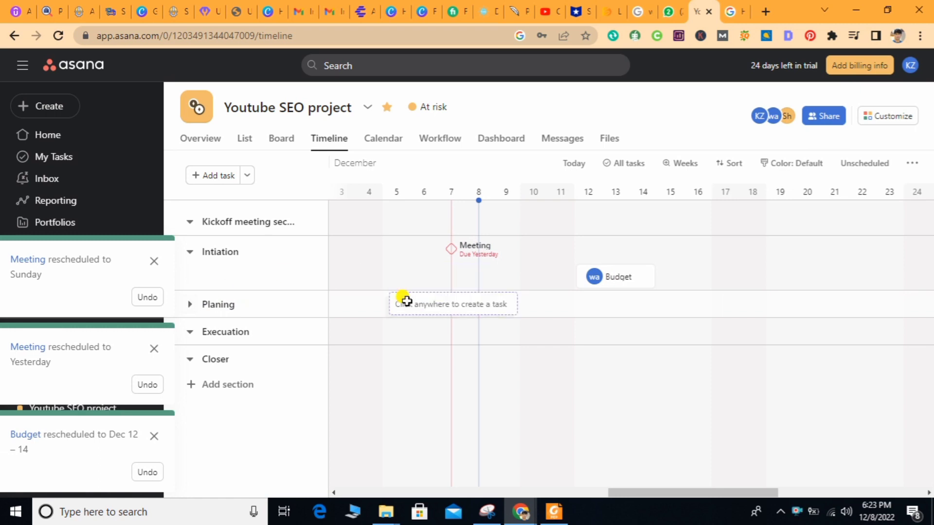
{"action": "left_click", "coordinate": [190, 333]}
{"action": "left_click", "coordinate": [191, 359]}
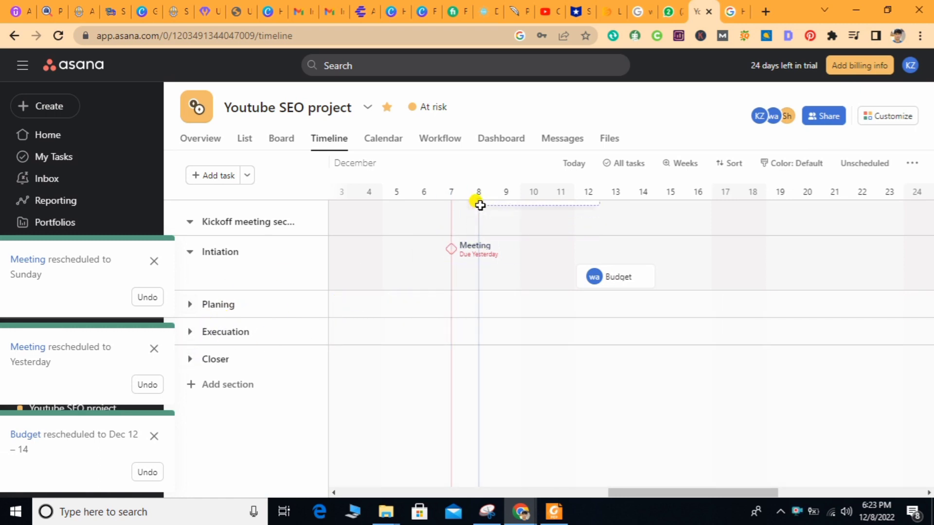
{"action": "left_click", "coordinate": [189, 225]}
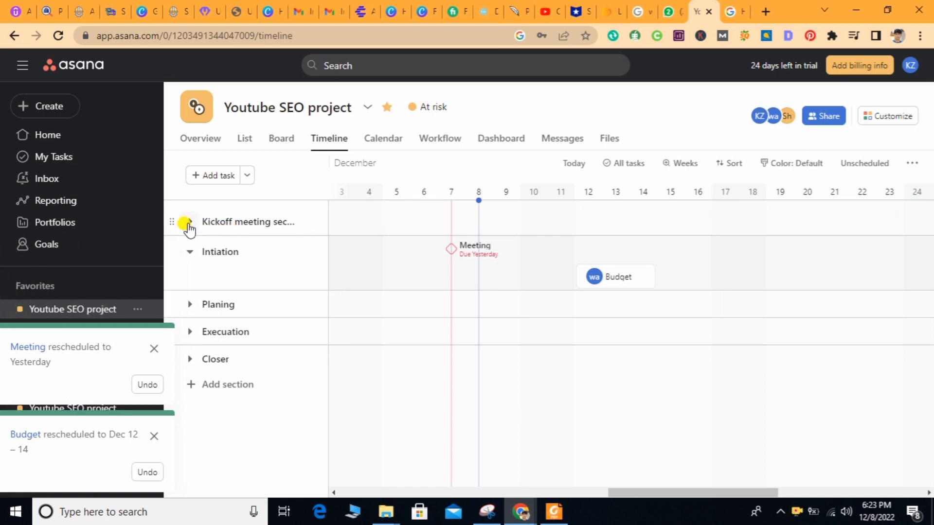
{"action": "left_click", "coordinate": [193, 245]}
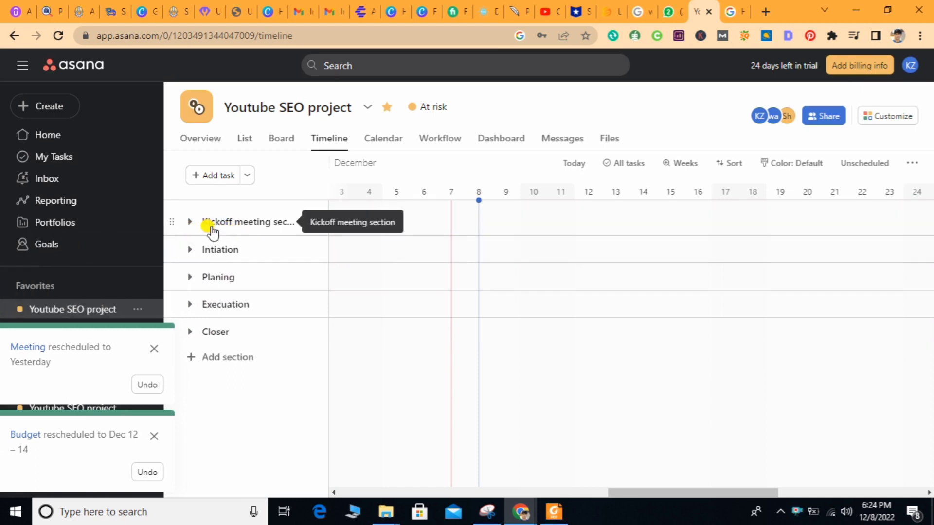
- Switch to Board view and return to Timeline view to bring back the expanded sections
{"action": "left_click", "coordinate": [211, 230]}
{"action": "left_click", "coordinate": [215, 247]}
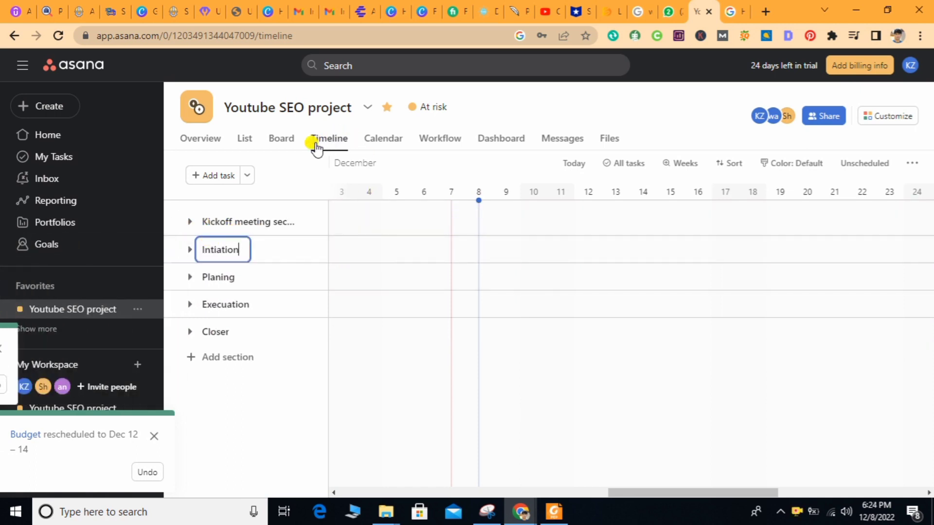
{"action": "left_click", "coordinate": [287, 140]}
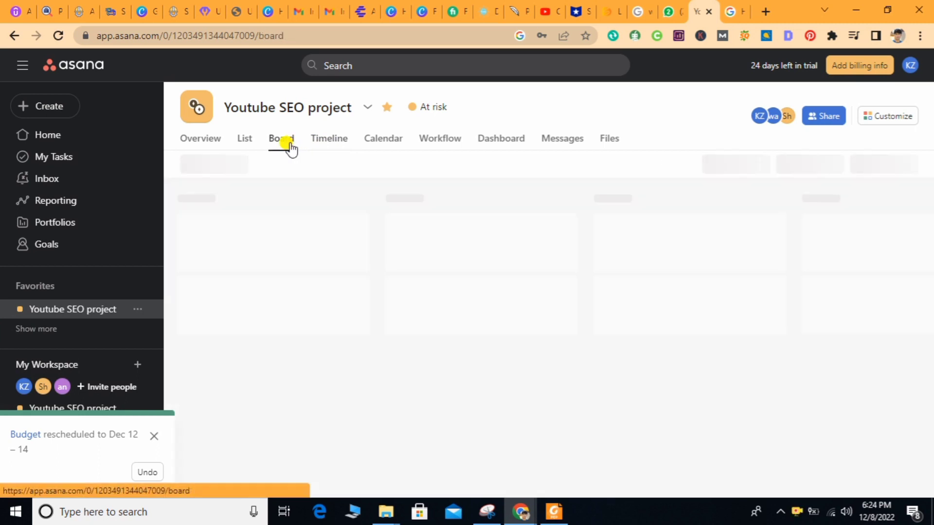
{"action": "left_click", "coordinate": [324, 145]}
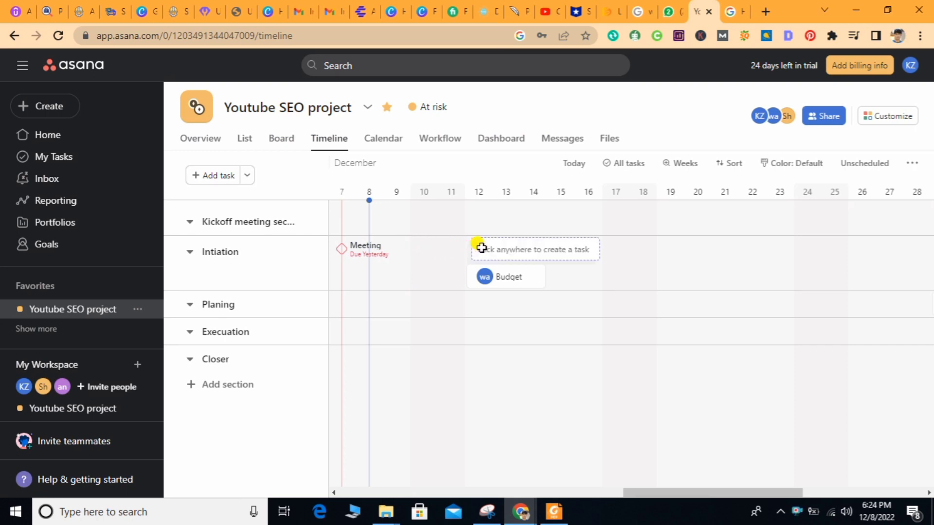
- Reschedule the Meeting milestone to December 17 and the Budget task to December 18–20 on the timeline
{"action": "left_click_drag", "start_coordinate": [344, 251], "coordinate": [614, 251]}
{"action": "left_click_drag", "start_coordinate": [515, 275], "coordinate": [677, 275]}
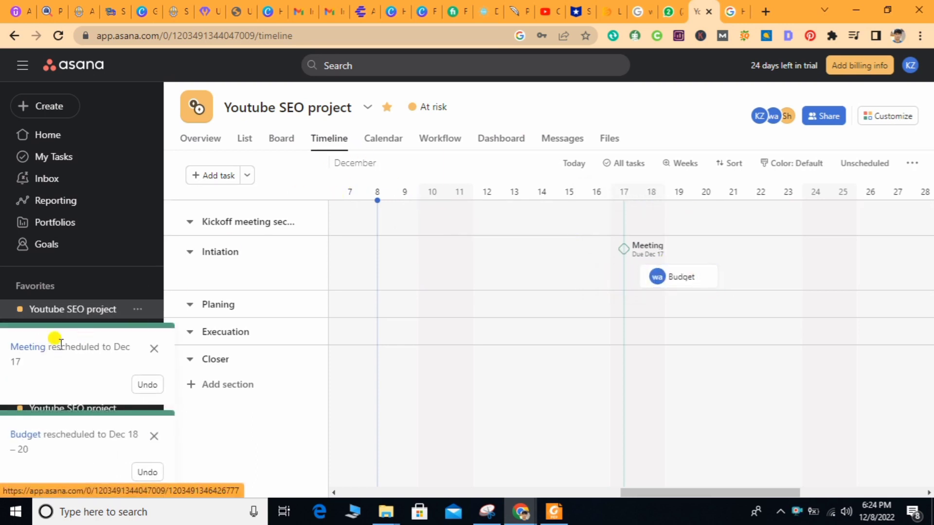
{"action": "left_click_drag", "start_coordinate": [11, 354], "coordinate": [110, 375]}
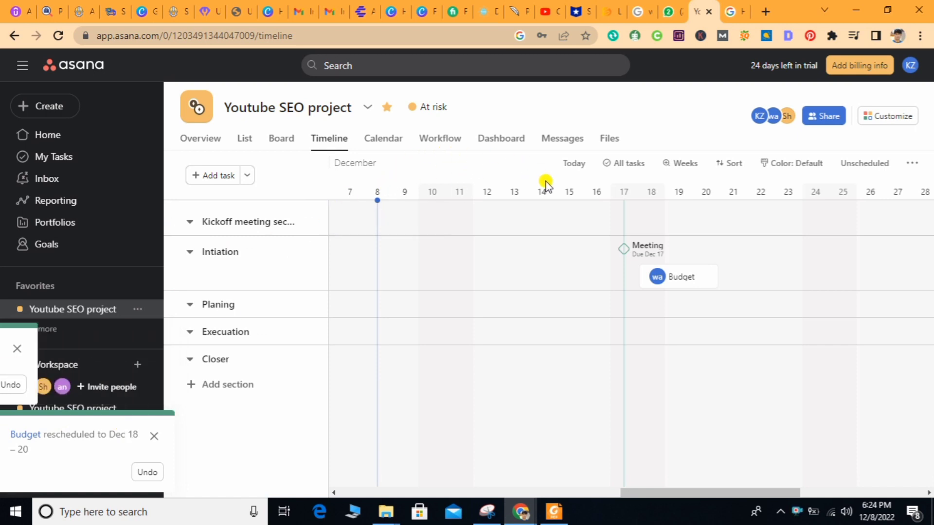
- Try the Days and Months scales for the timeline and set its zoom to Quarters
{"action": "left_click", "coordinate": [683, 164]}
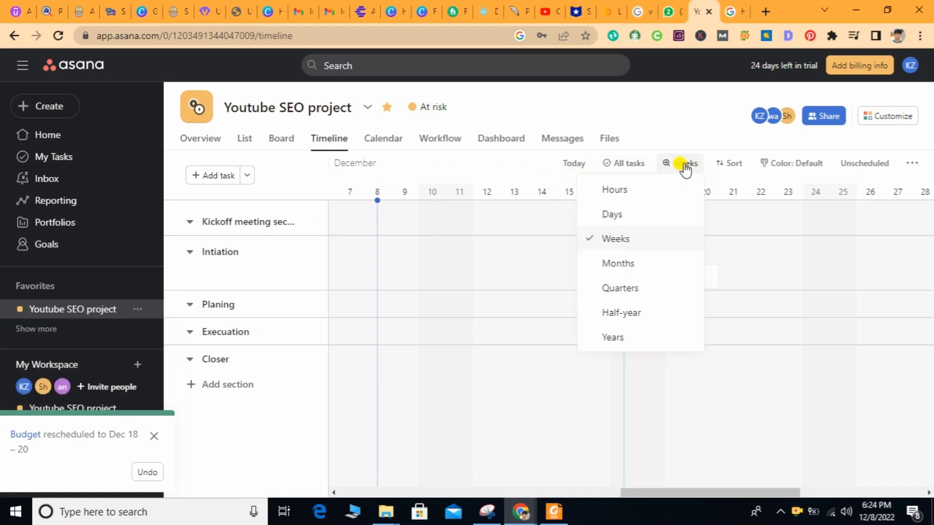
{"action": "left_click", "coordinate": [621, 213]}
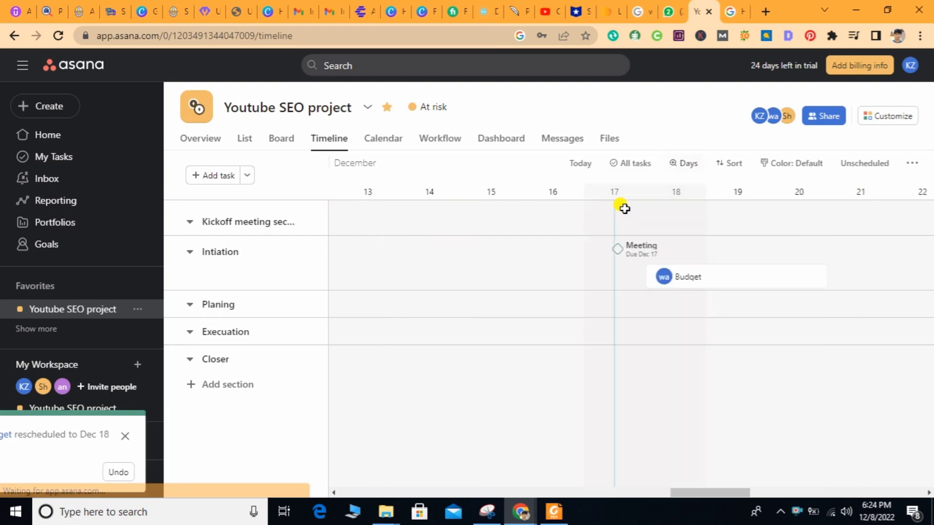
{"action": "left_click", "coordinate": [677, 167]}
{"action": "left_click", "coordinate": [621, 262]}
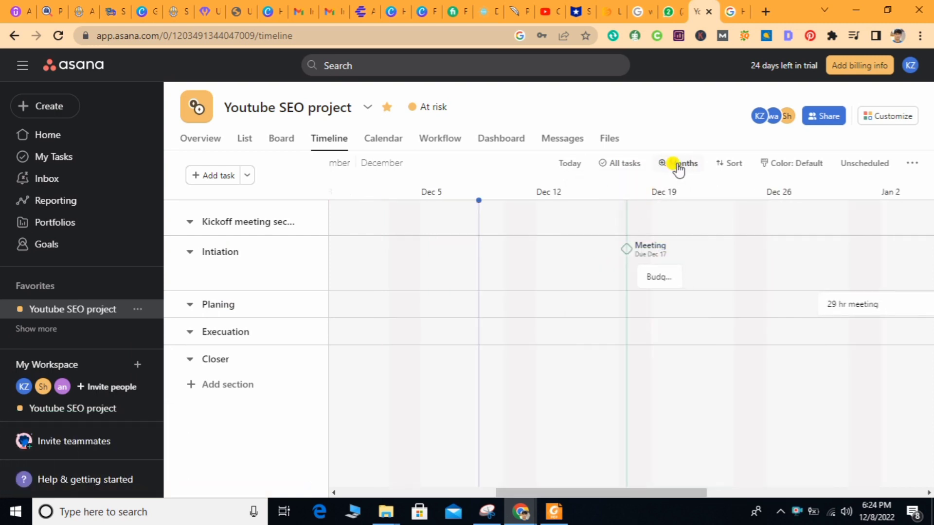
{"action": "left_click", "coordinate": [676, 165]}
{"action": "left_click", "coordinate": [614, 289]}
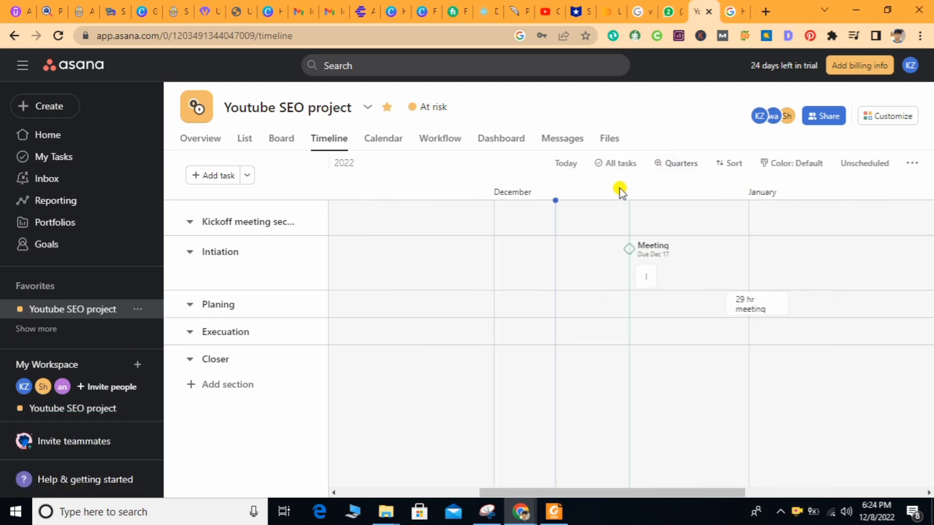
- Try the Completed tasks filter on the timeline, bring today's date into view, and set the filter to Incomplete tasks
{"action": "left_click", "coordinate": [614, 165]}
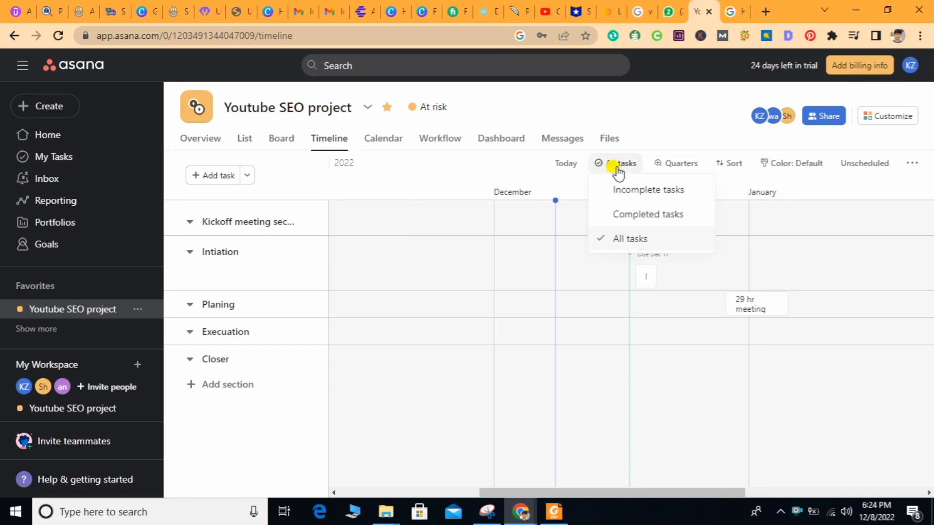
{"action": "left_click", "coordinate": [620, 199]}
{"action": "left_click", "coordinate": [609, 166]}
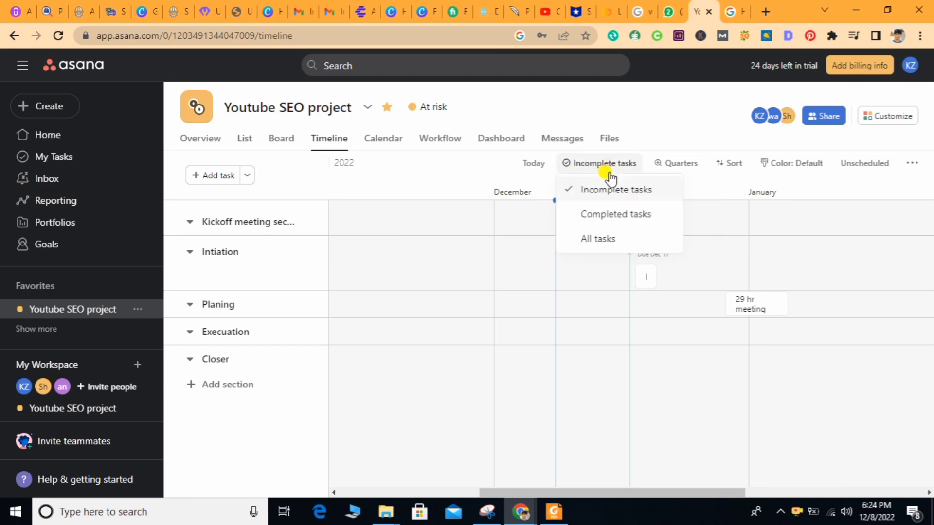
{"action": "left_click", "coordinate": [608, 206]}
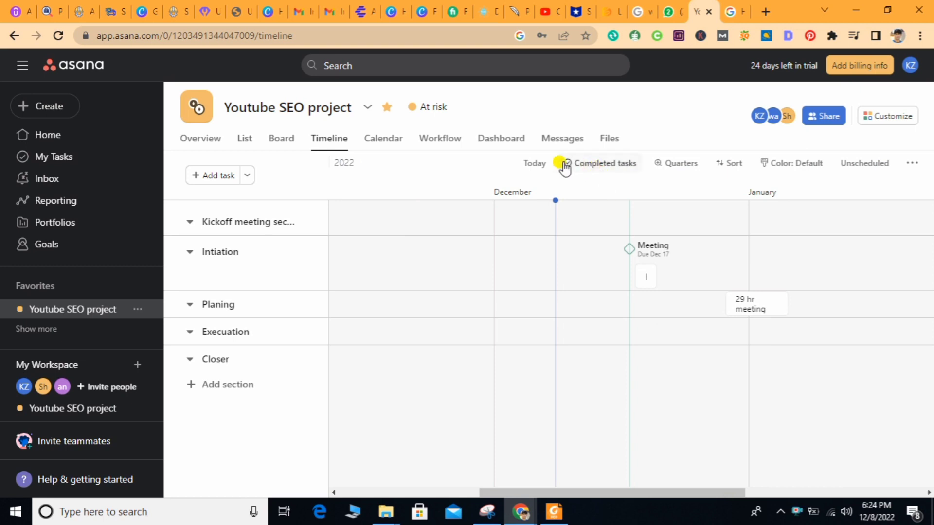
{"action": "left_click", "coordinate": [529, 169]}
{"action": "left_click", "coordinate": [534, 168]}
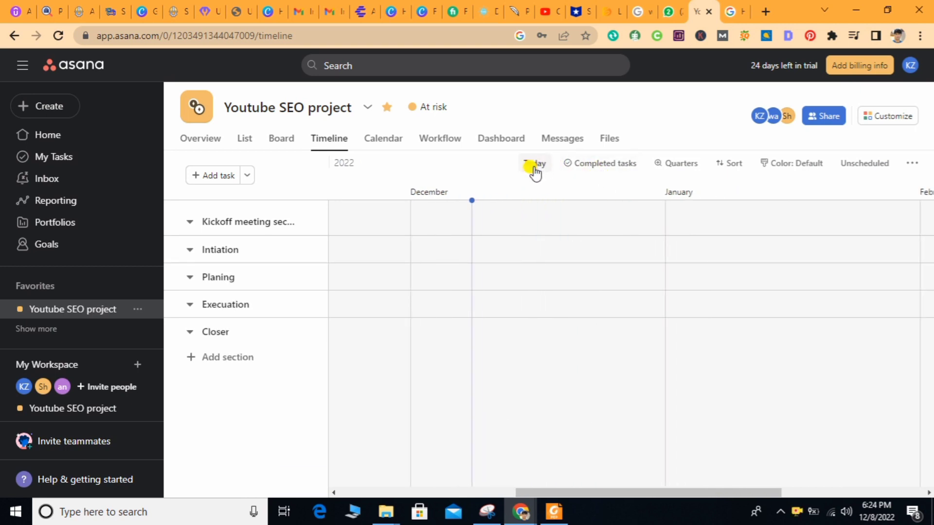
{"action": "left_click", "coordinate": [598, 165]}
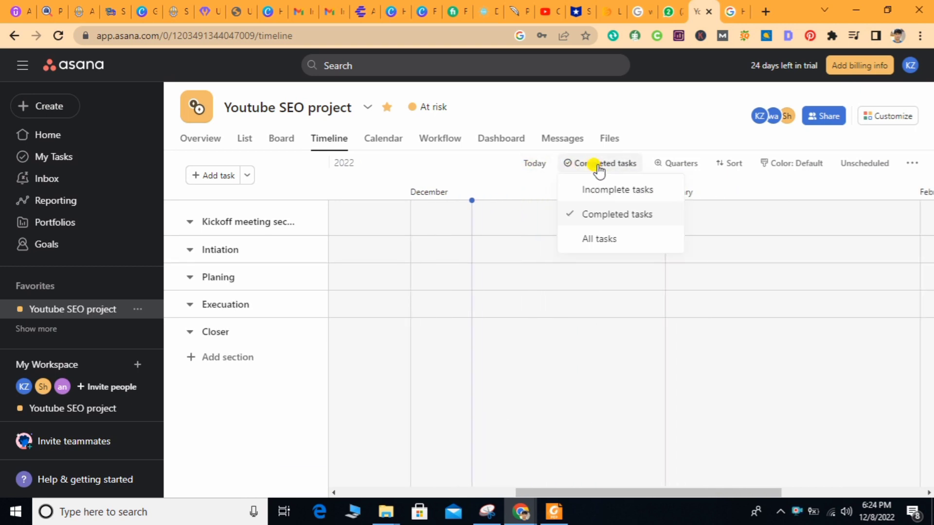
{"action": "left_click", "coordinate": [610, 191]}
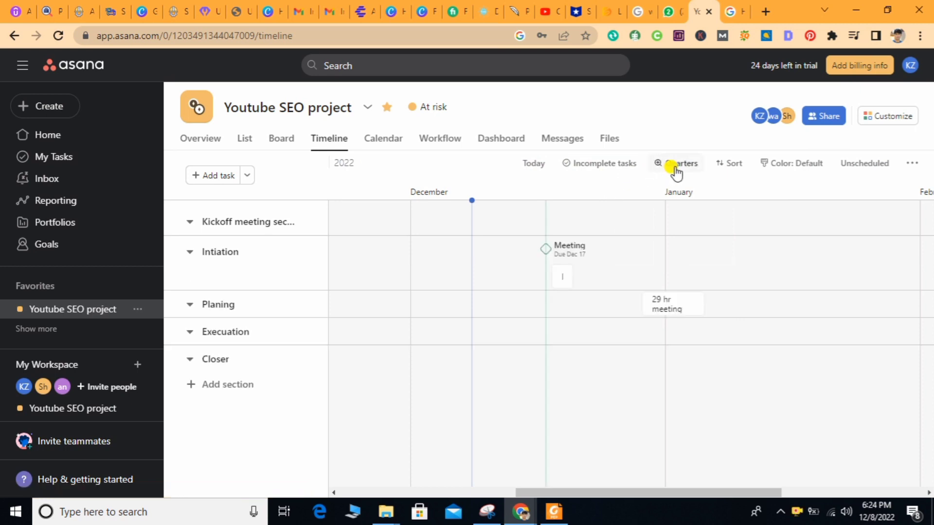
- Sort the timeline by Start Date and reset the sorting to None
{"action": "left_click", "coordinate": [724, 171]}
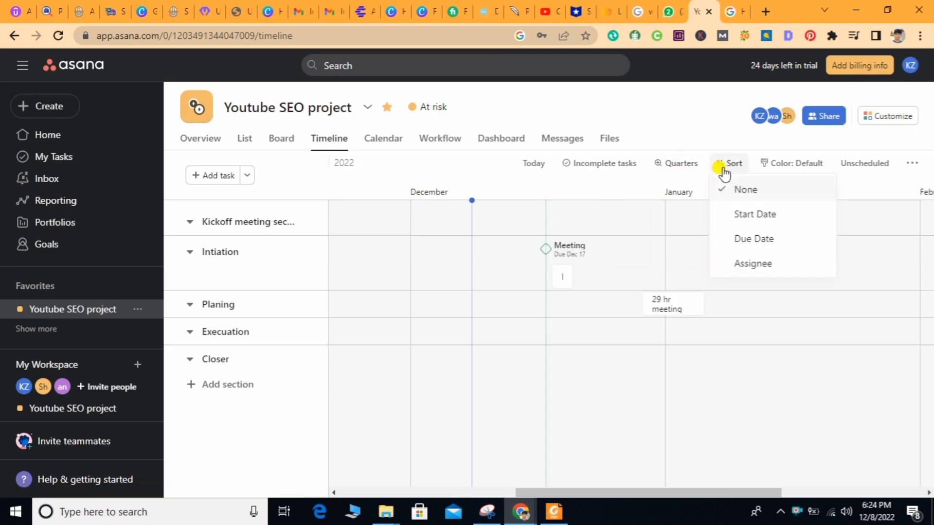
{"action": "left_click", "coordinate": [741, 215]}
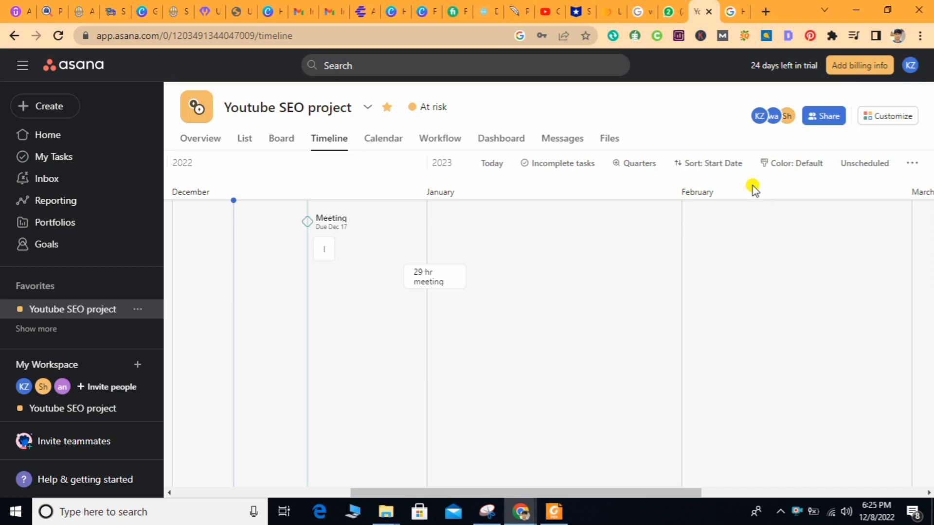
{"action": "left_click", "coordinate": [725, 166]}
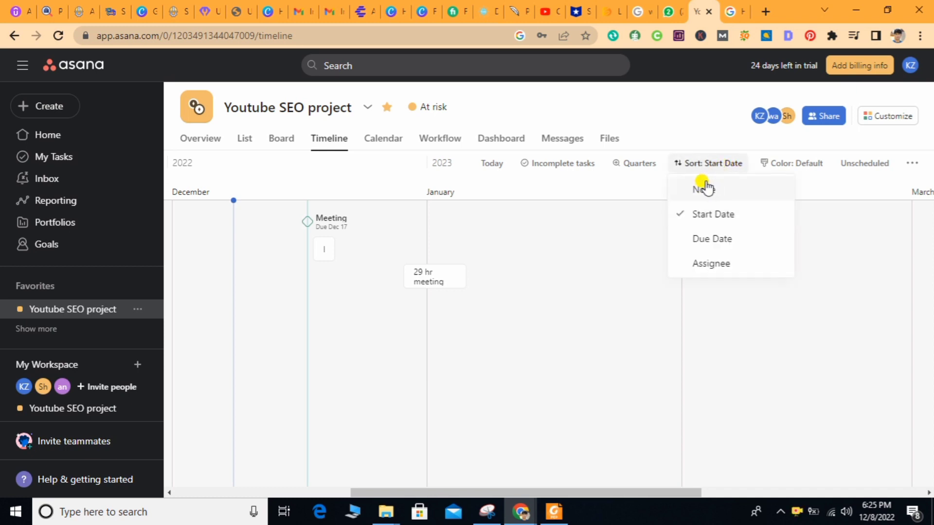
{"action": "left_click", "coordinate": [706, 183]}
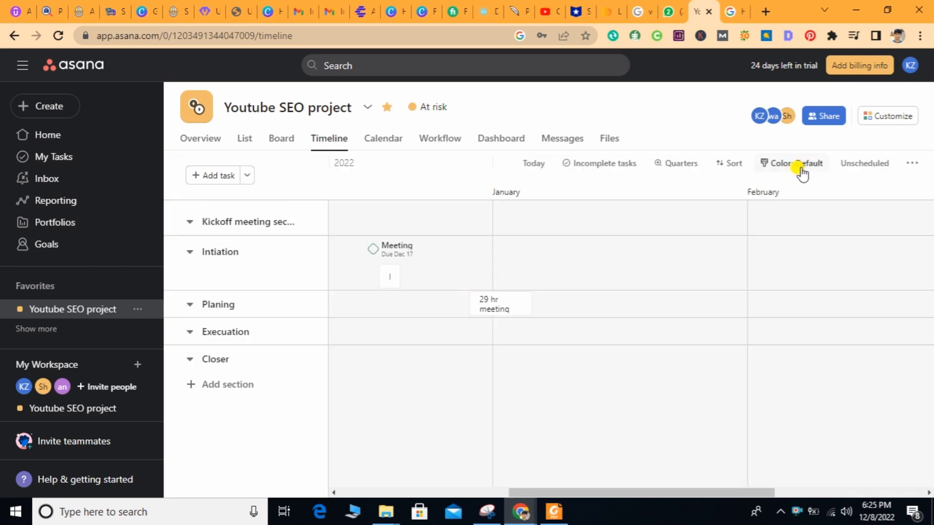
- Color the timeline tasks by Risk, try No Color, and restore the Asana Default coloring
{"action": "left_click", "coordinate": [801, 168]}
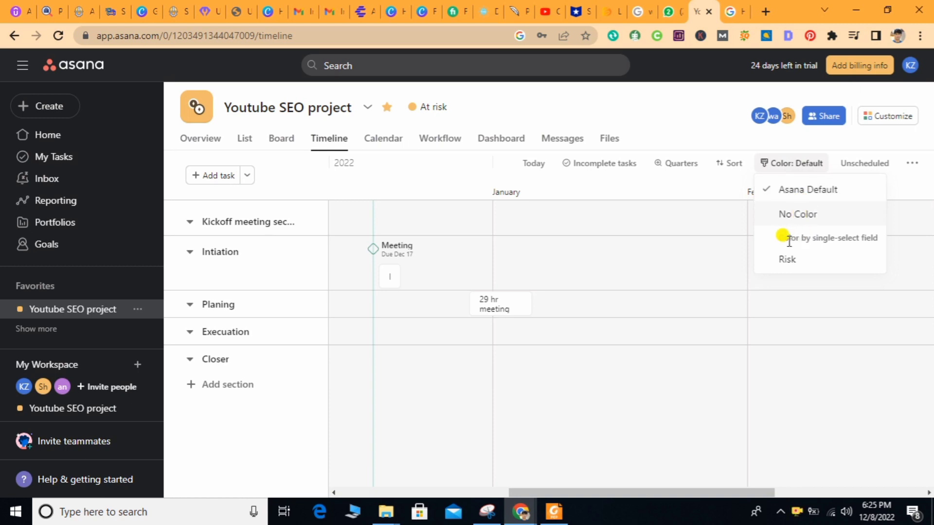
{"action": "left_click", "coordinate": [782, 263]}
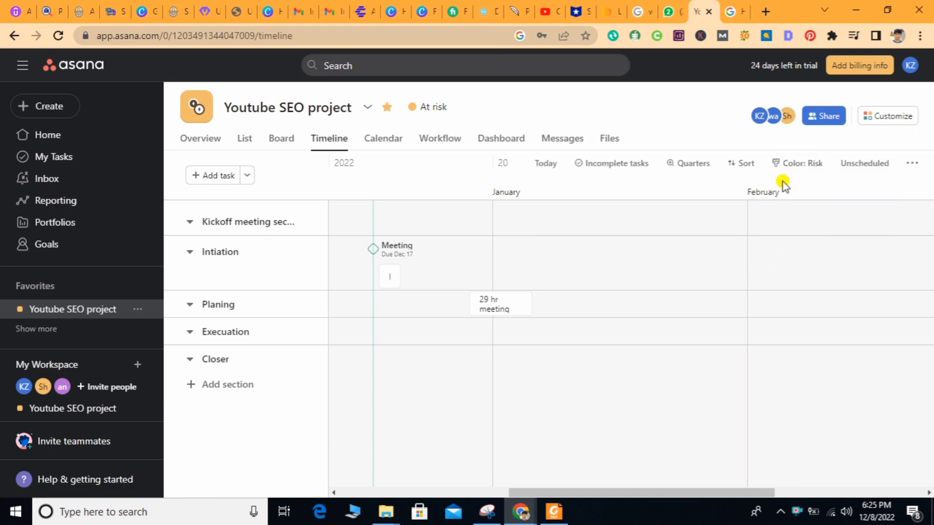
{"action": "left_click", "coordinate": [792, 165]}
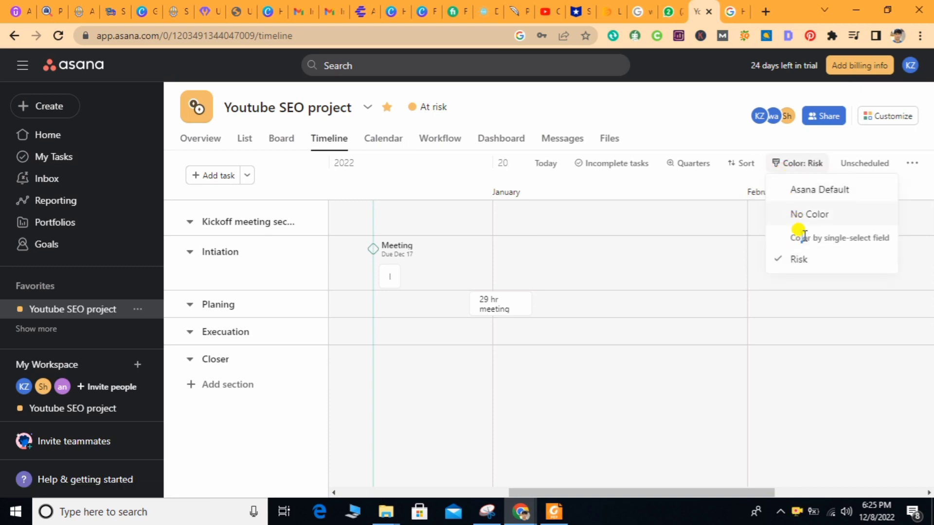
{"action": "left_click", "coordinate": [803, 218]}
{"action": "left_click", "coordinate": [808, 166]}
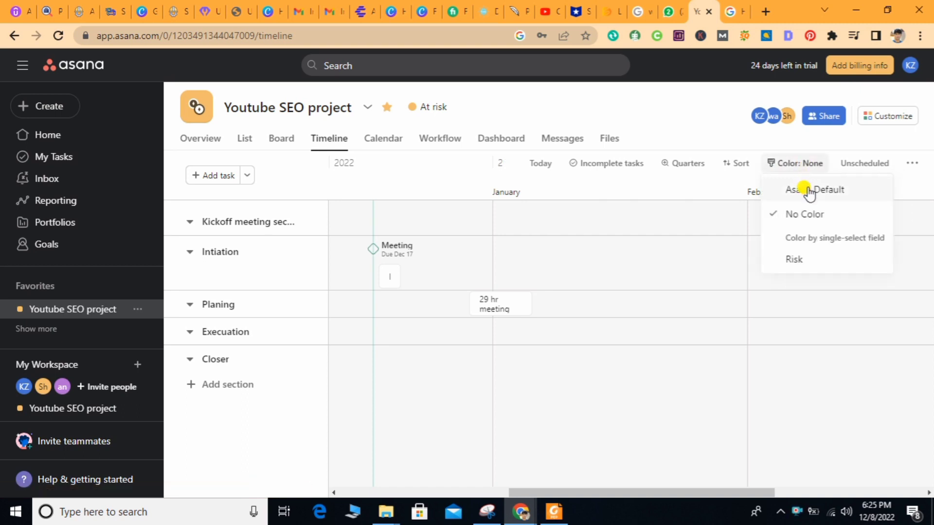
{"action": "left_click", "coordinate": [805, 190]}
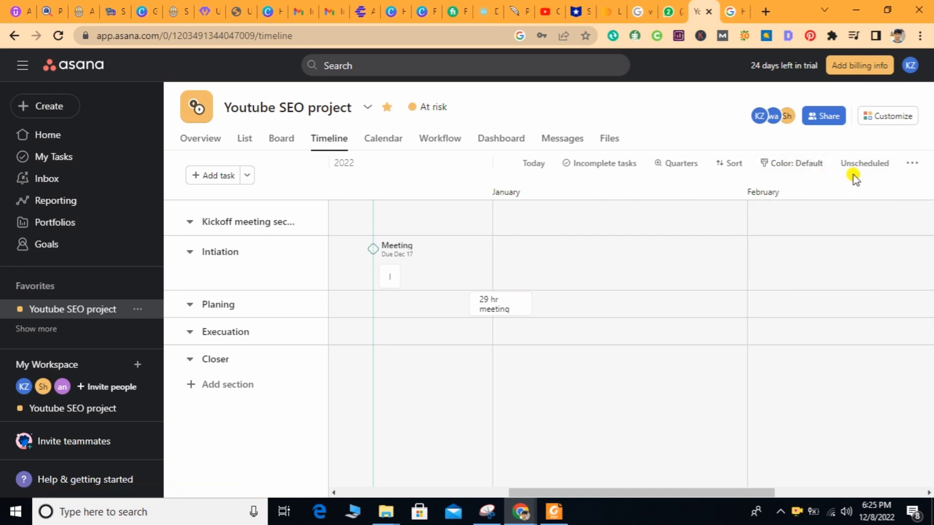
- Show the project's unscheduled tasks beside the timeline and review them down to the Closer section
{"action": "left_click", "coordinate": [870, 168]}
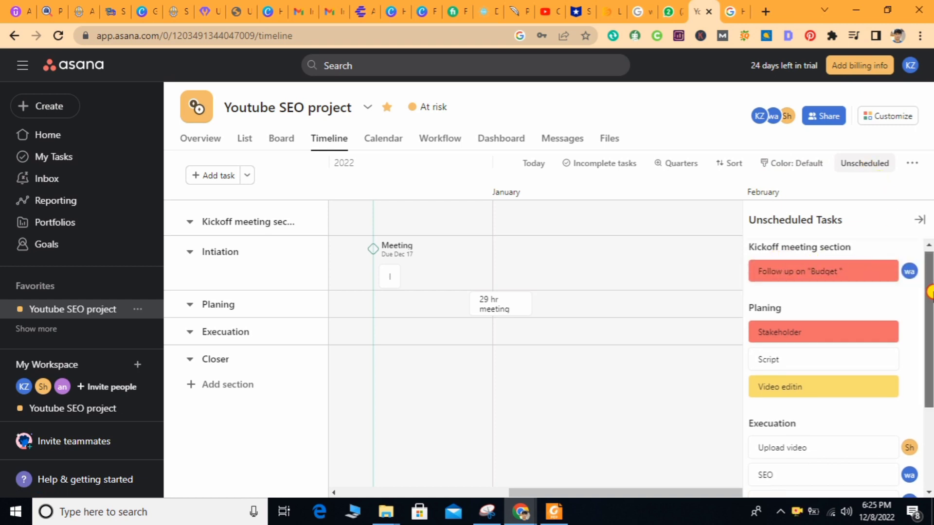
{"action": "scroll", "coordinate": [930, 292], "scroll_direction": "down", "scroll_amount": 3}
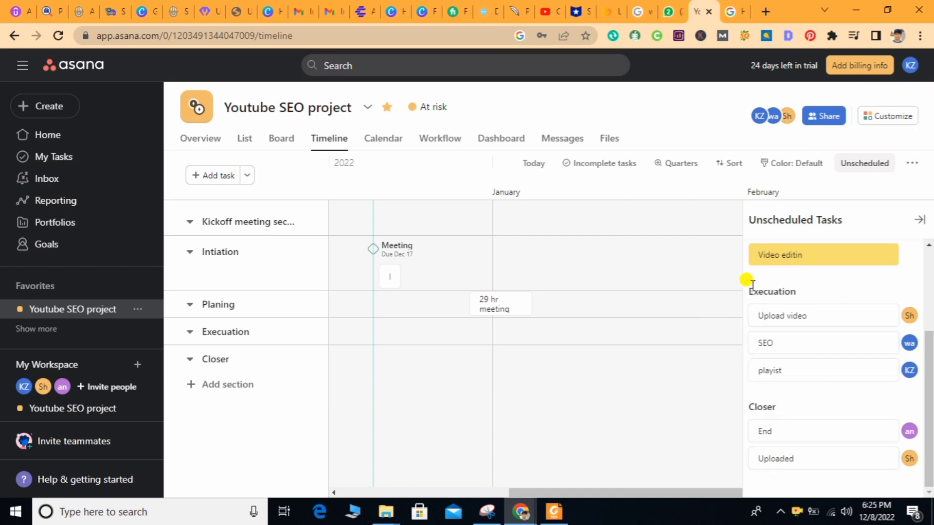
- Set the due date of the risk task in the Intiation section to 12/30/22 from List view
{"action": "left_click", "coordinate": [278, 144]}
{"action": "left_click", "coordinate": [245, 142]}
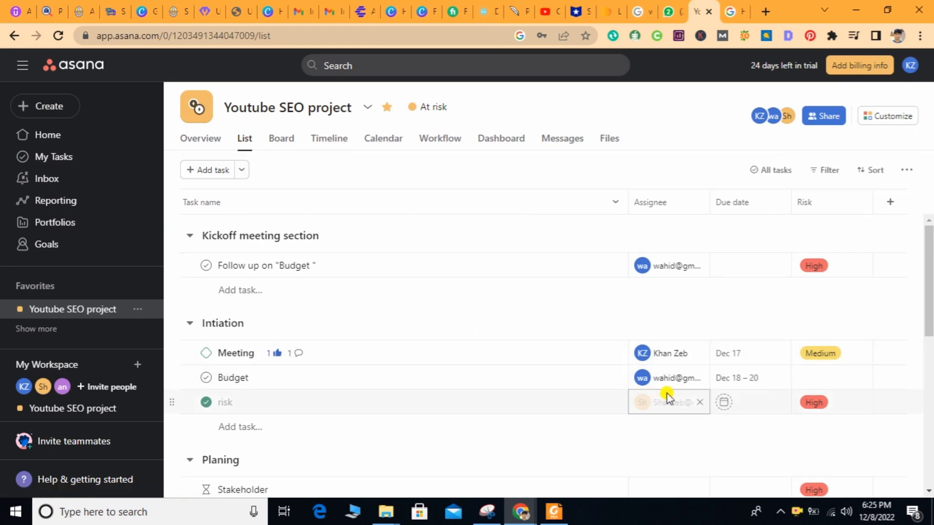
{"action": "left_click", "coordinate": [724, 402]}
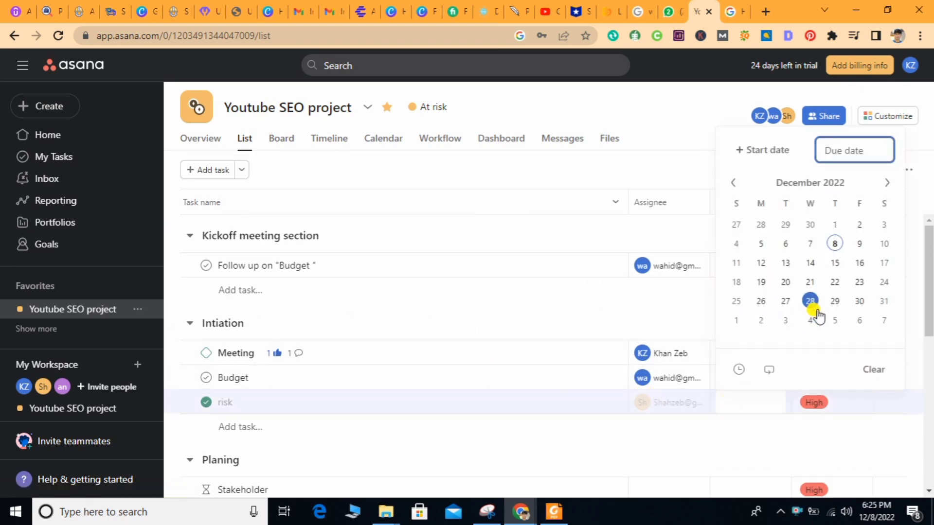
{"action": "left_click", "coordinate": [835, 302]}
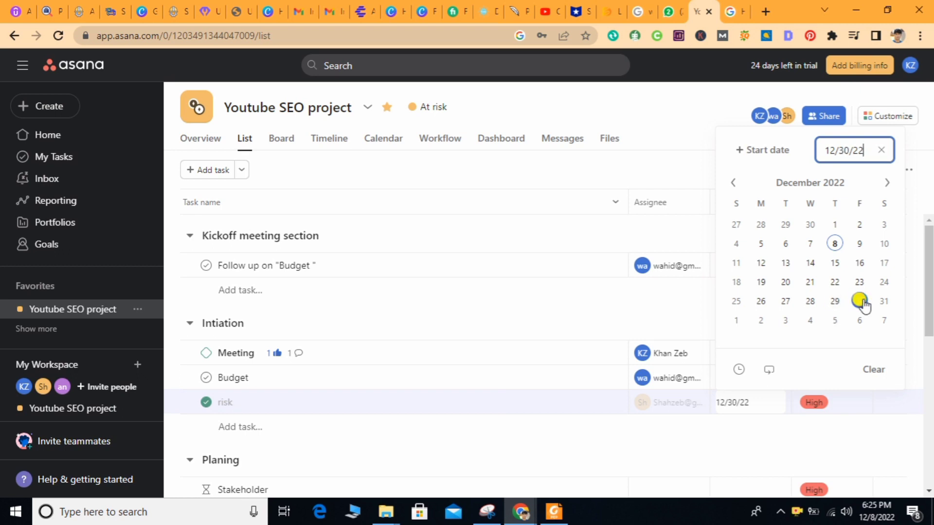
- Set the due date of the Stakeholder task in the Planing section to 12/22/22
{"action": "left_click", "coordinate": [658, 430]}
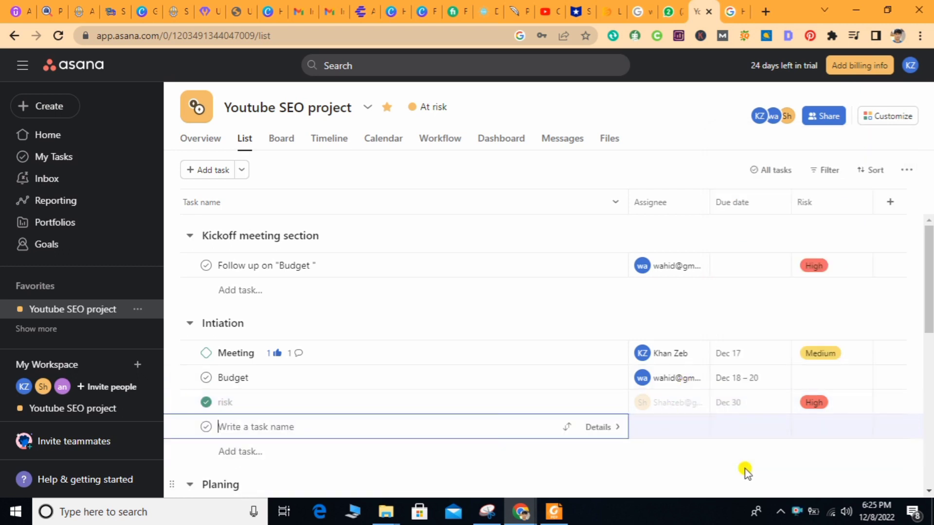
{"action": "scroll", "coordinate": [865, 298], "scroll_direction": "down", "scroll_amount": 3}
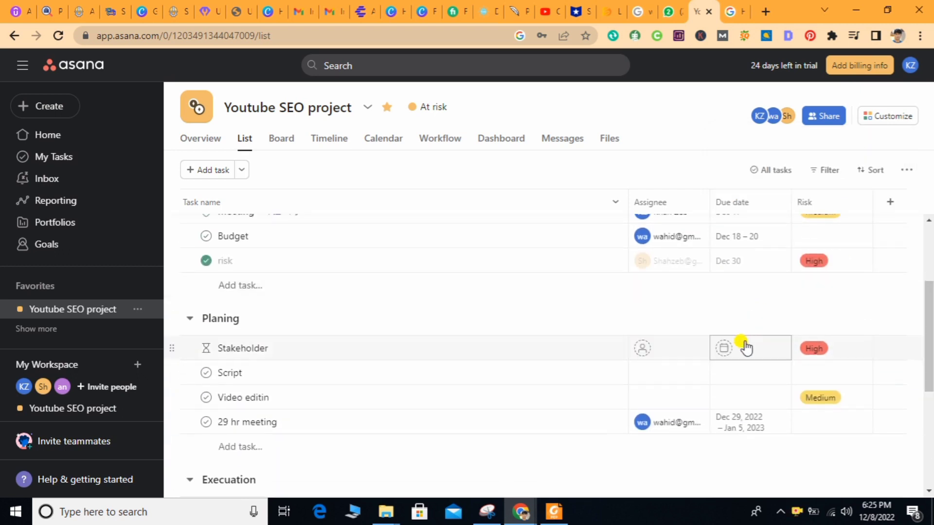
{"action": "left_click", "coordinate": [745, 347]}
{"action": "left_click", "coordinate": [835, 228]}
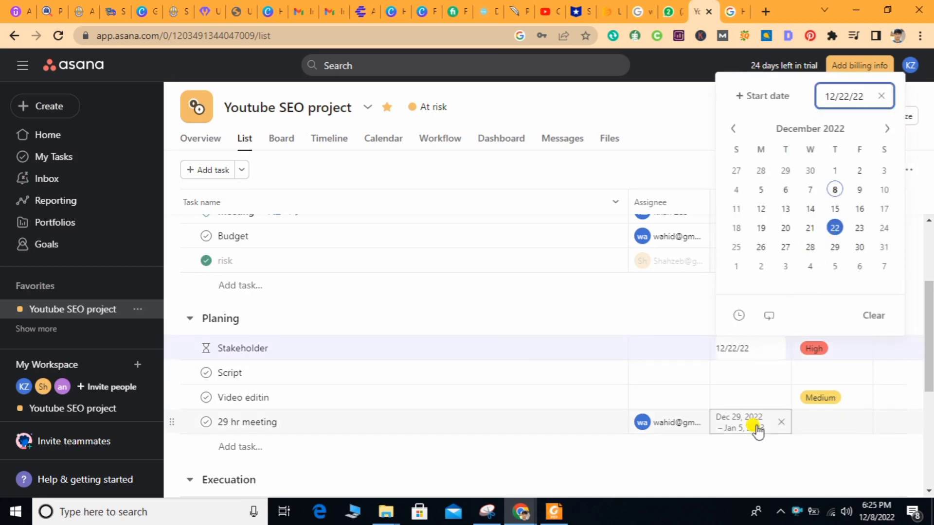
- Set the due dates of the Planing tasks Script to 12/17/22 and Video editin to 12/16/22
{"action": "left_click", "coordinate": [734, 374]}
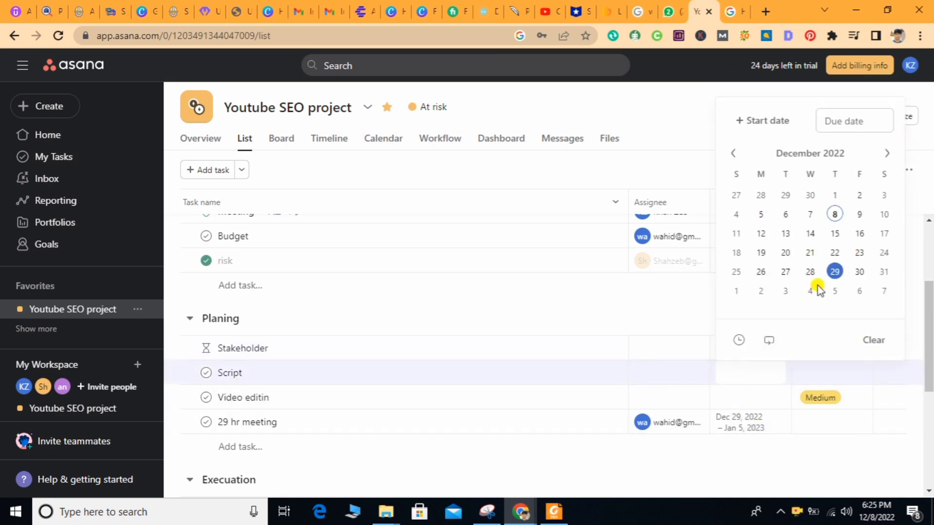
{"action": "left_click", "coordinate": [884, 234]}
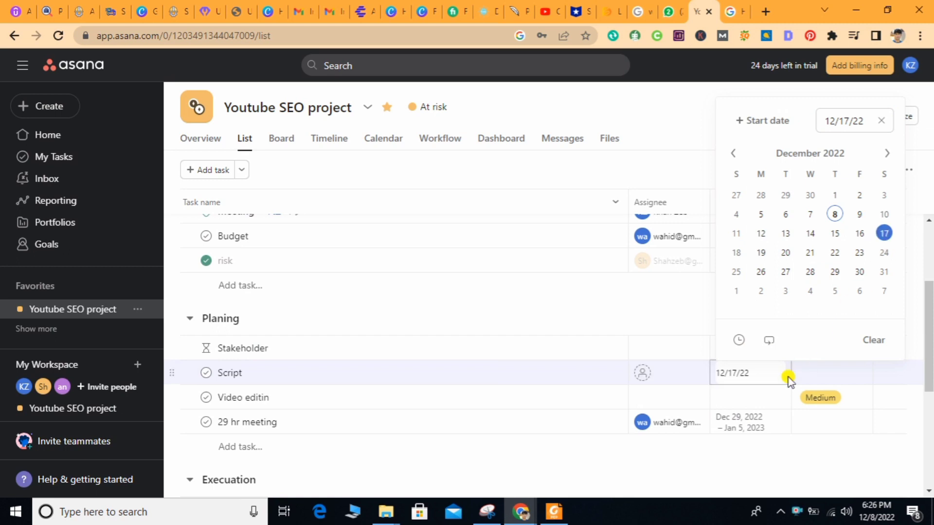
{"action": "left_click", "coordinate": [745, 397]}
{"action": "left_click", "coordinate": [860, 258]}
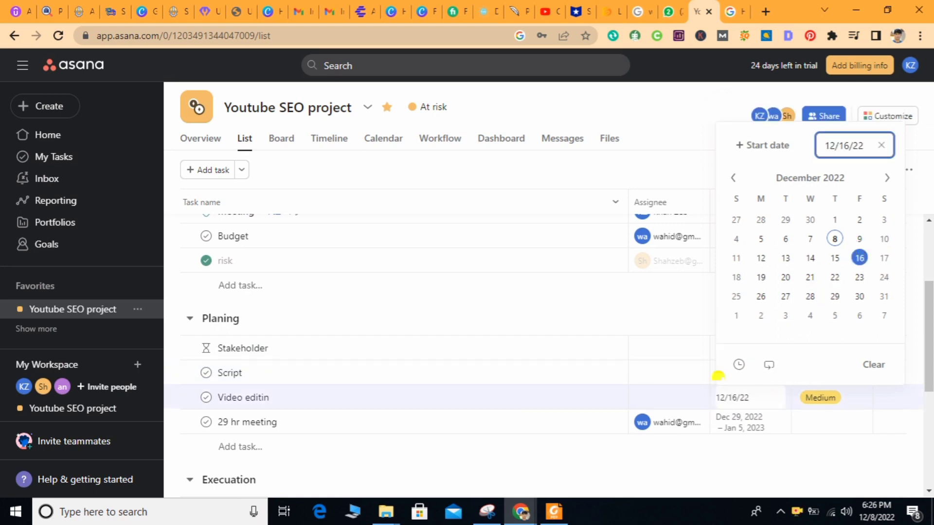
{"action": "left_click", "coordinate": [566, 306]}
- Show the project in Timeline view and review the scheduled tasks from mid-December into early January
{"action": "left_click", "coordinate": [323, 141]}
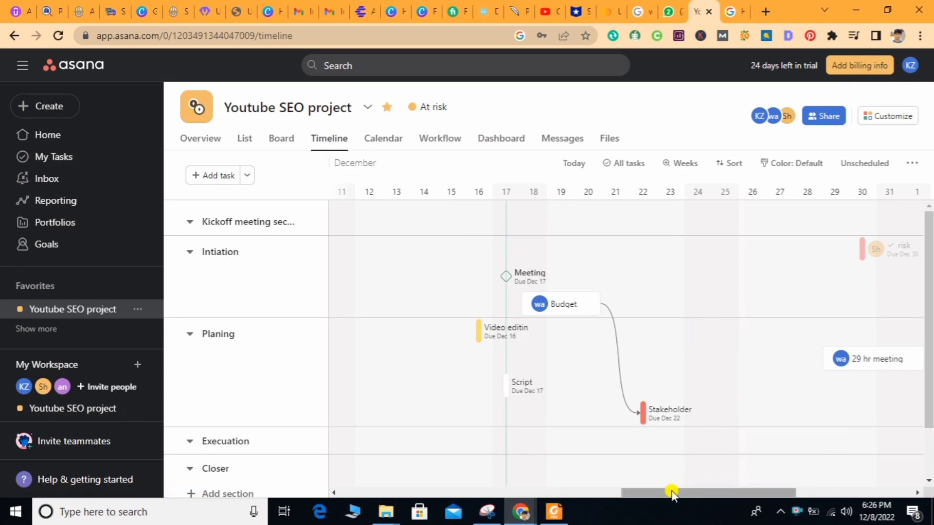
{"action": "left_click_drag", "start_coordinate": [671, 492], "coordinate": [718, 495]}
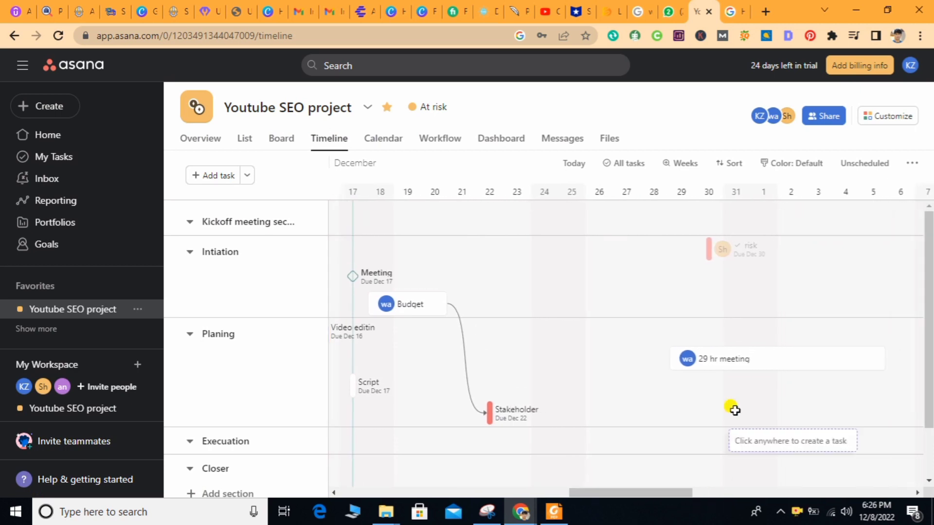
- Try Highlight critical path on the timeline and turn it off again, and switch Prevent dependency conflicts off and back on
{"action": "left_click", "coordinate": [913, 163]}
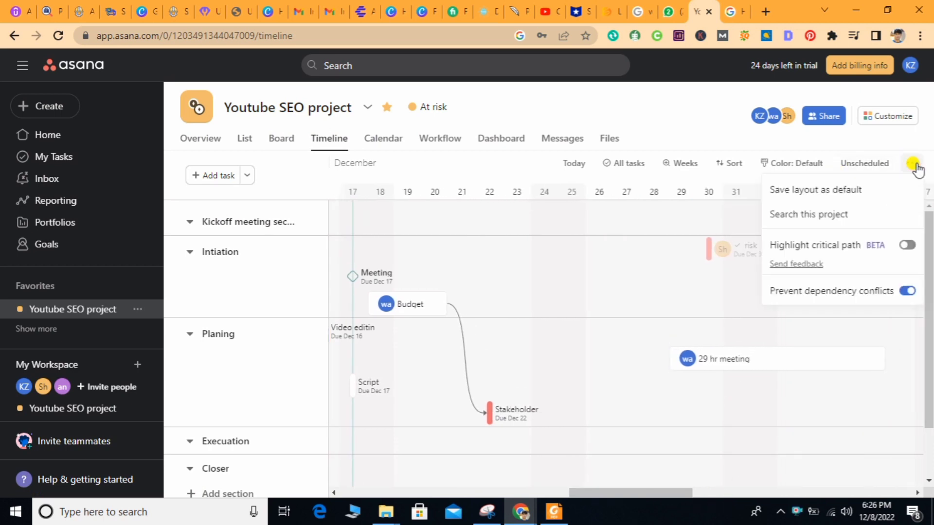
{"action": "left_click", "coordinate": [906, 246]}
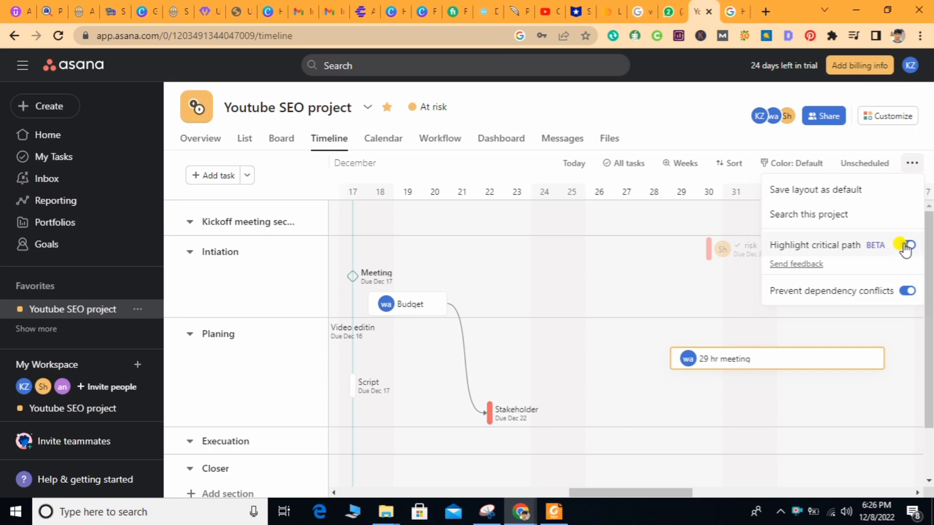
{"action": "left_click", "coordinate": [906, 245]}
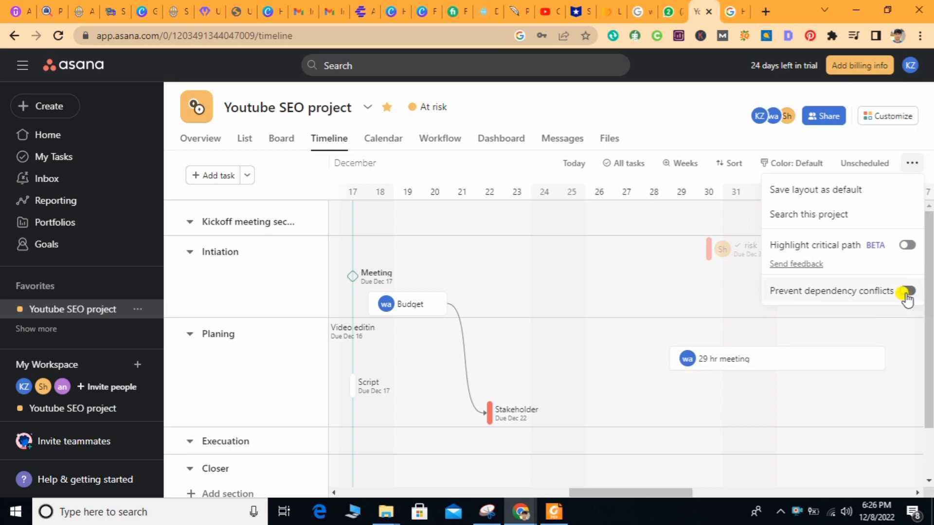
{"action": "left_click", "coordinate": [909, 291]}
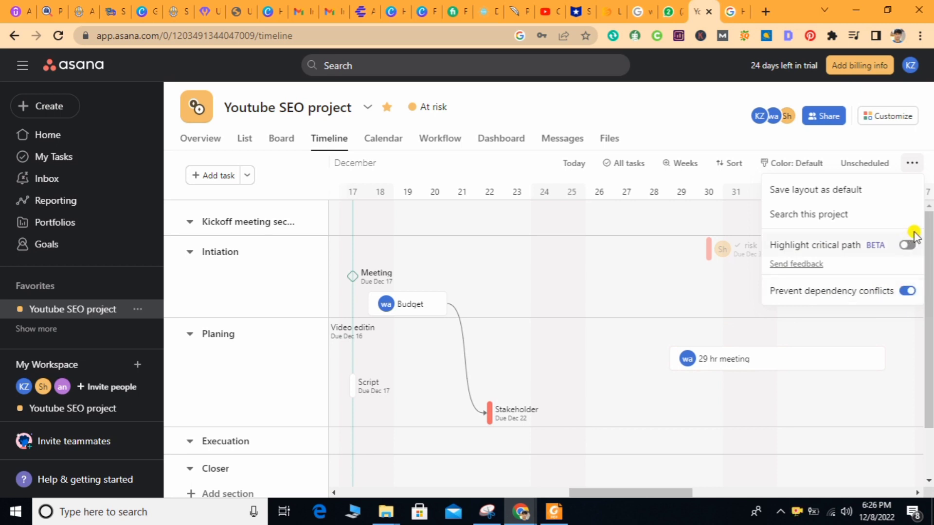
{"action": "left_click", "coordinate": [929, 292]}
{"action": "left_click_drag", "start_coordinate": [929, 292], "coordinate": [928, 373]}
{"action": "left_click_drag", "start_coordinate": [604, 493], "coordinate": [327, 477]}
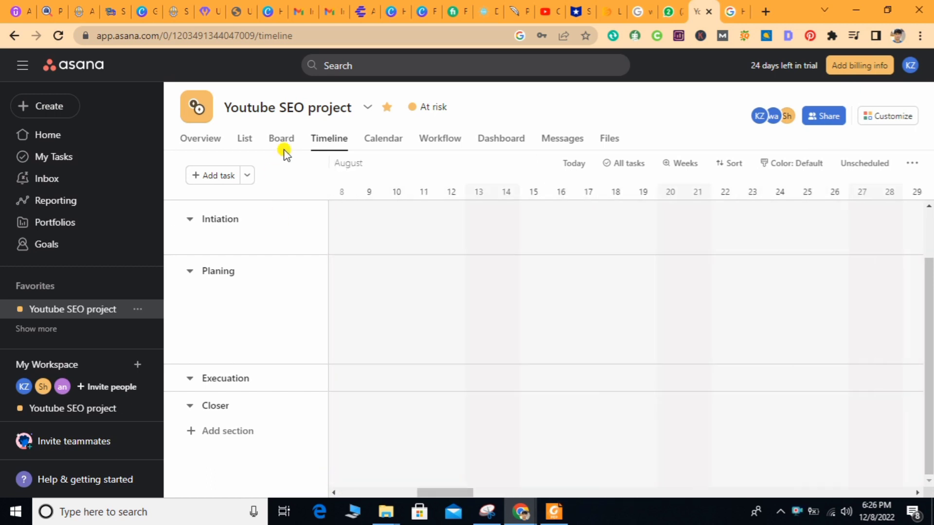